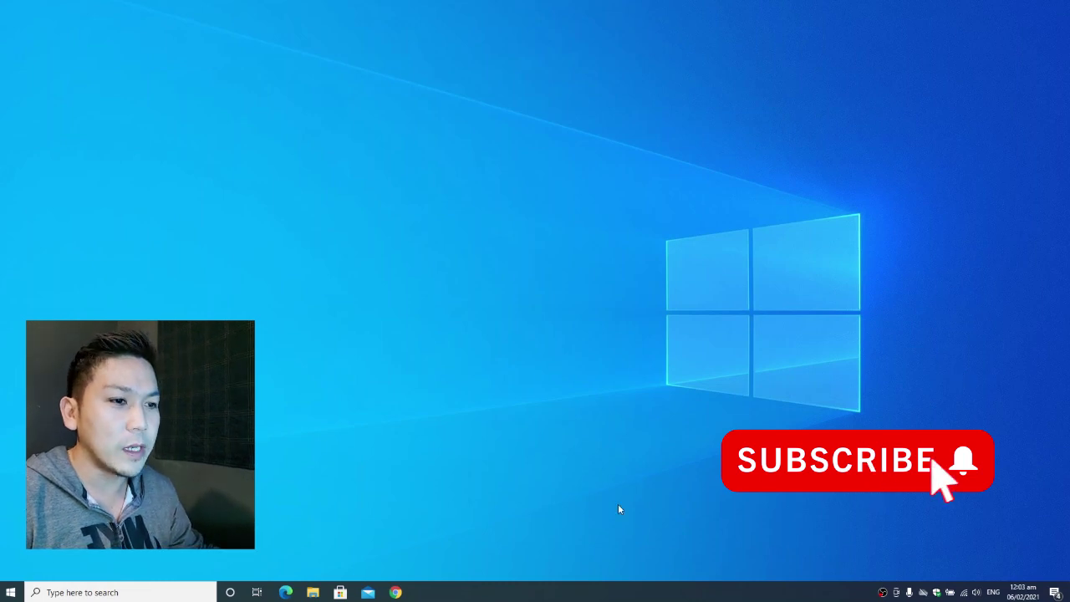
# - Open Chrome and go to visualstudio.microsoft.com/vs/community
pyautogui.click(395, 592)
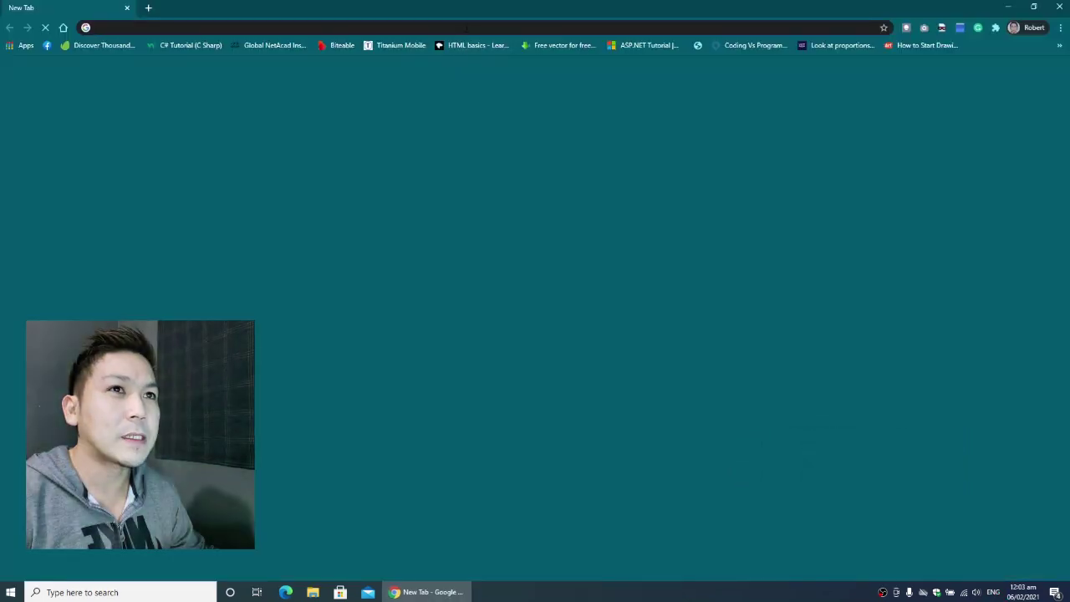
pyautogui.click(466, 28)
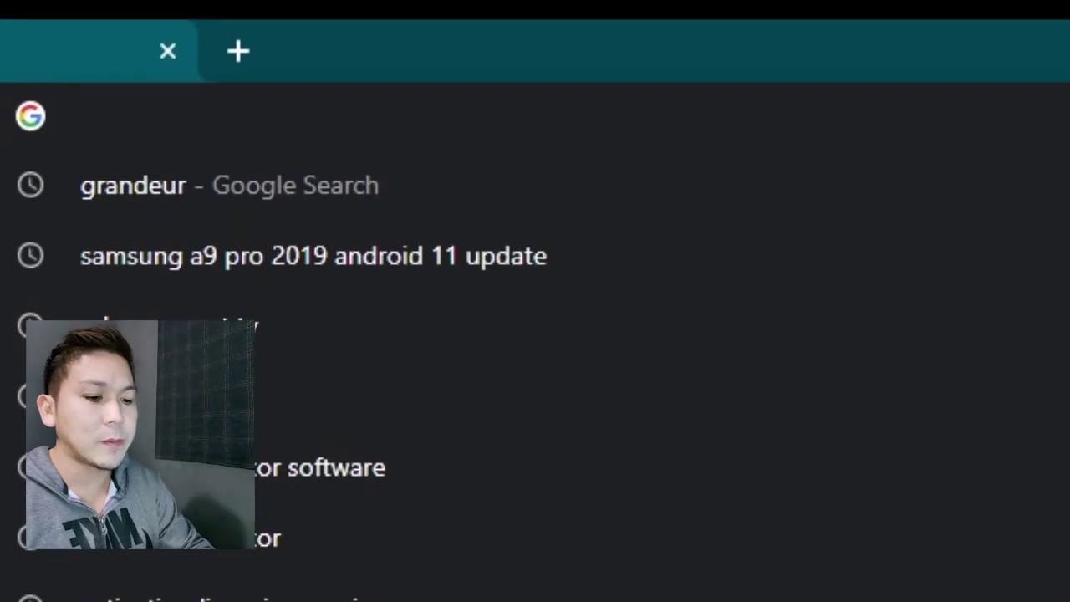
pyautogui.write('visualstu')
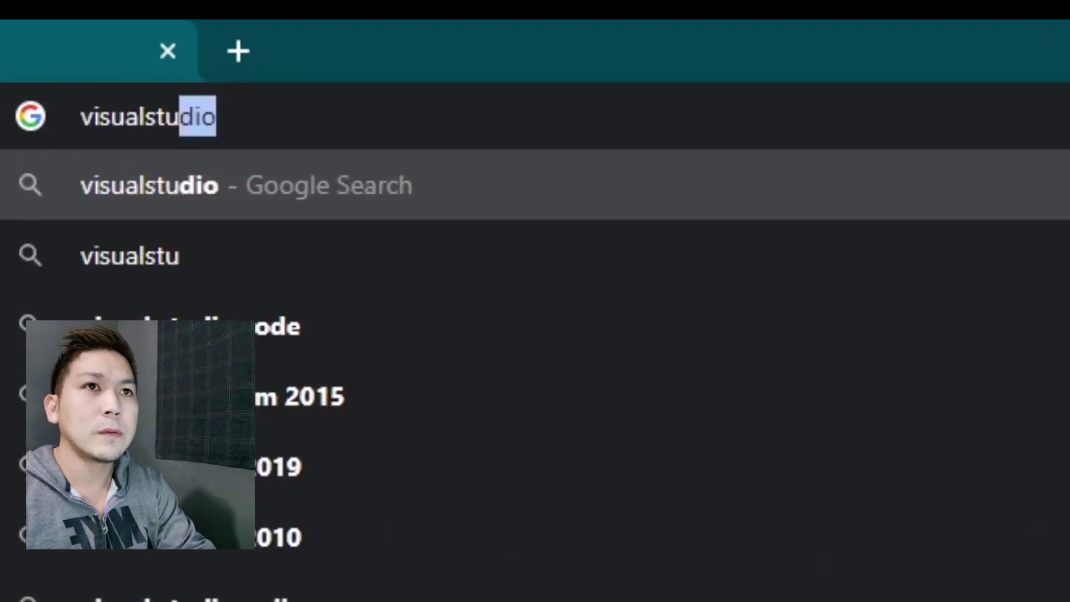
pyautogui.write('dio.m')
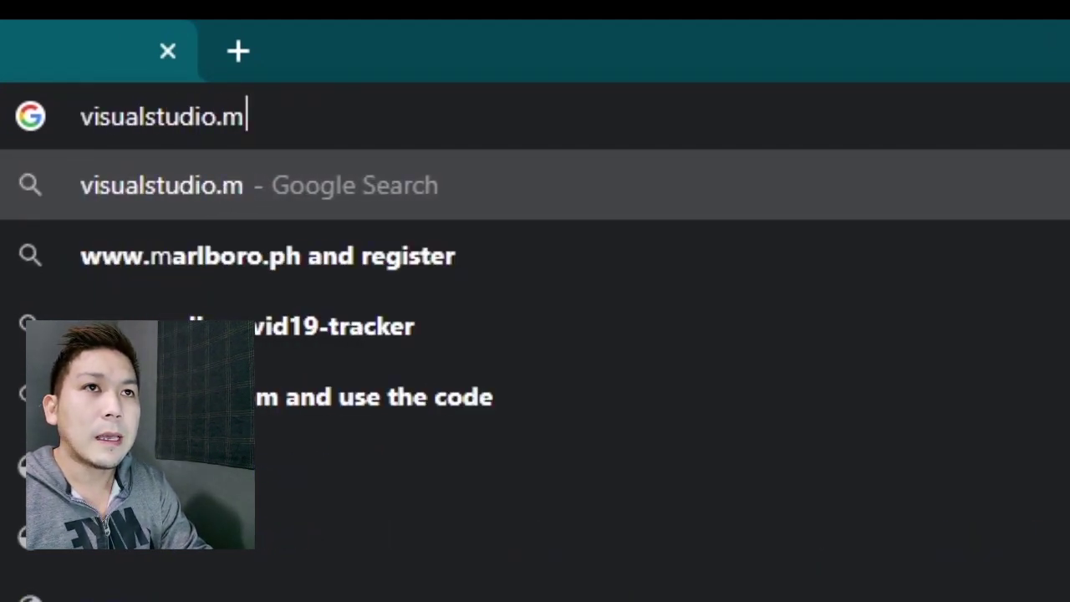
pyautogui.write('icro')
pyautogui.press('BackSpace')
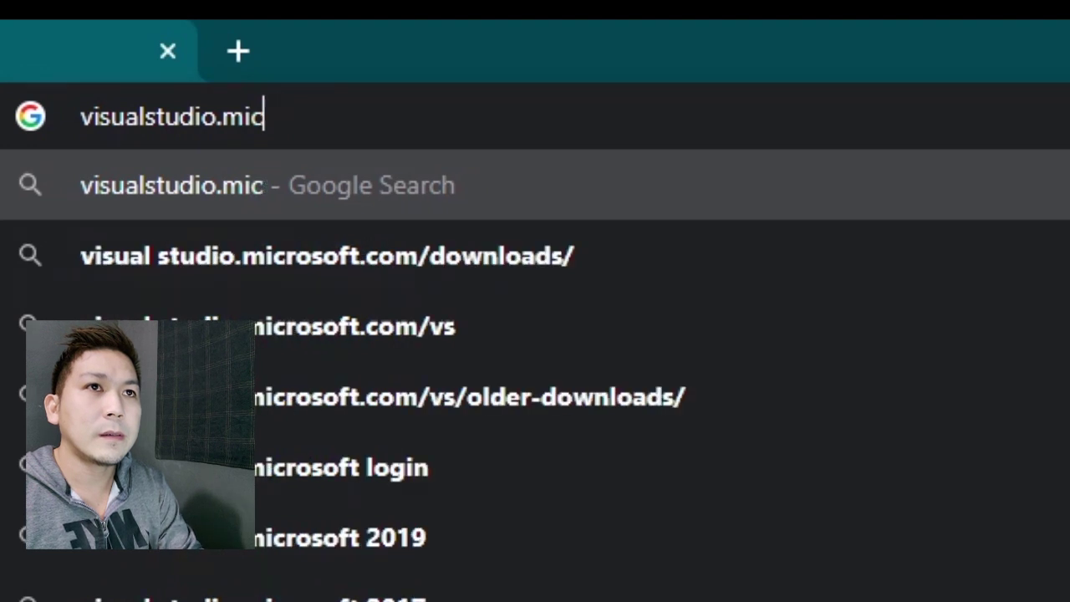
pyautogui.write('rosoft.com')
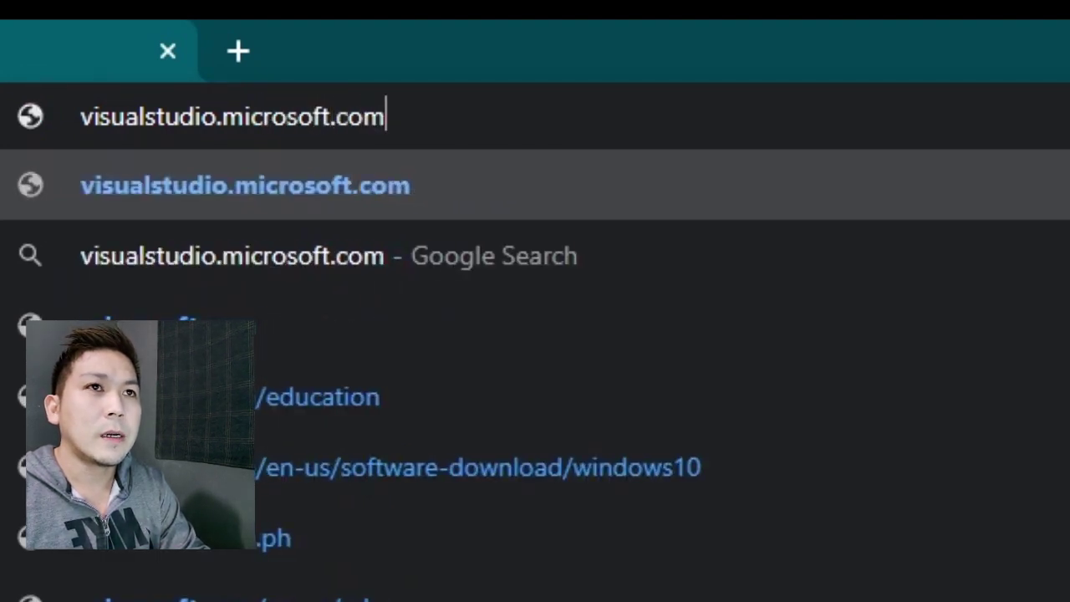
pyautogui.write('/vs/')
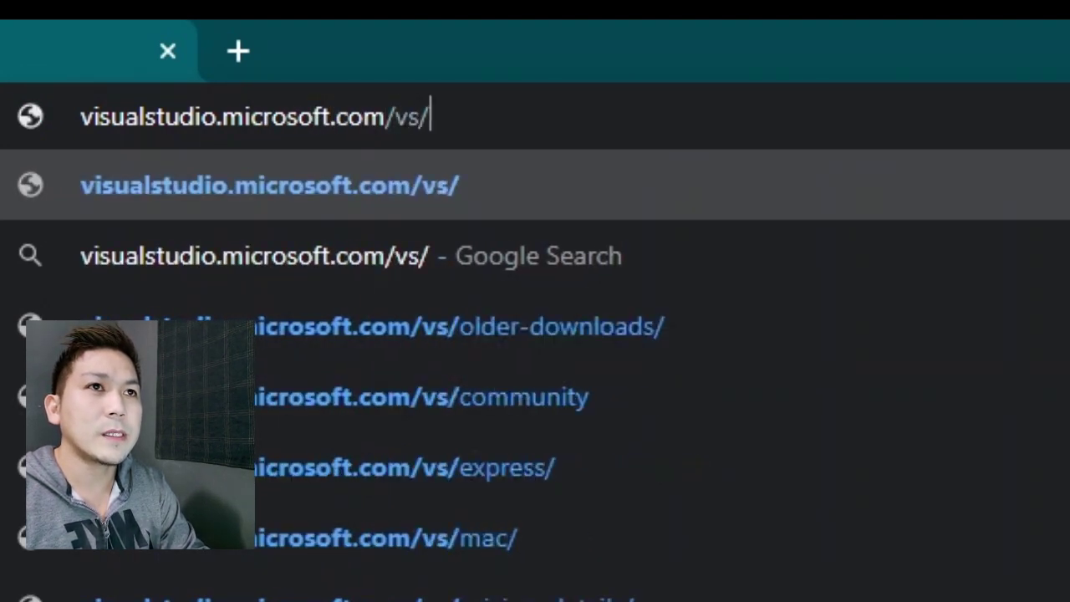
pyautogui.write('community')
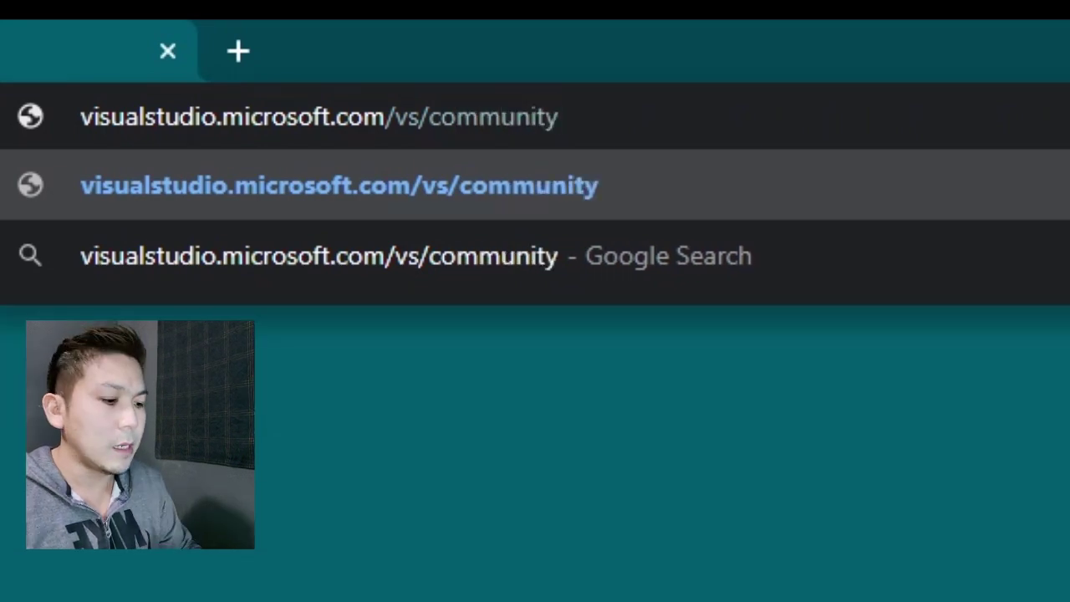
pyautogui.press('Return')
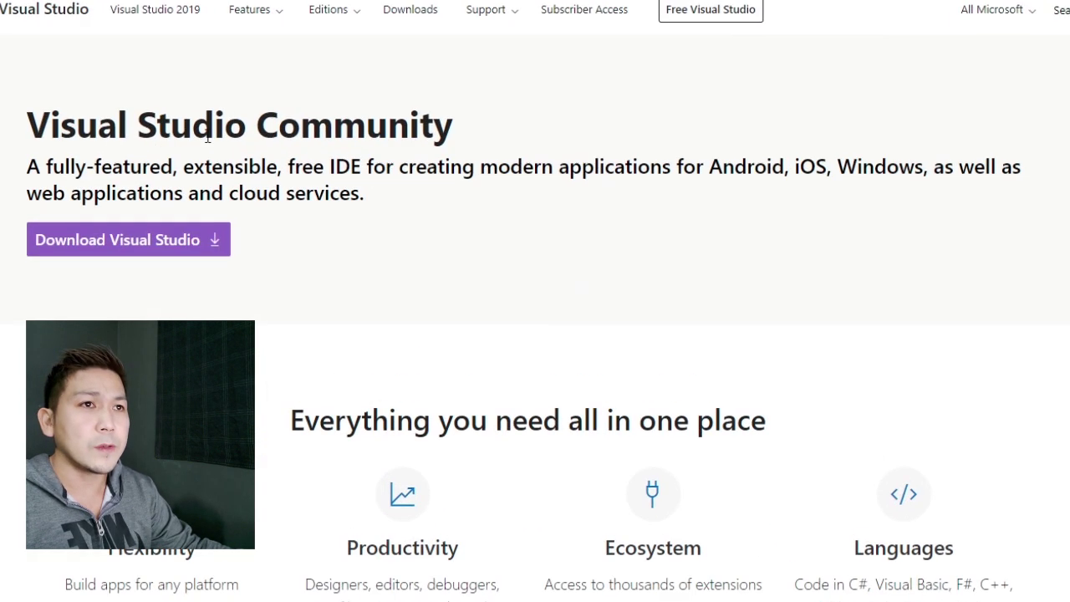
pyautogui.moveTo(29, 126); pyautogui.dragTo(514, 134)
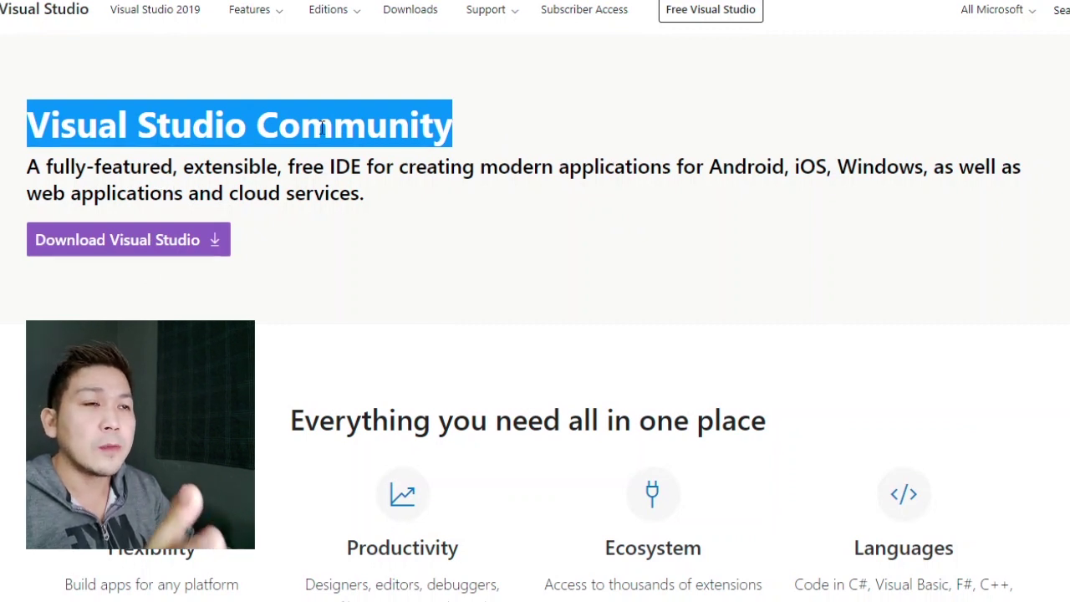
pyautogui.click(357, 125)
pyautogui.moveTo(39, 171); pyautogui.dragTo(281, 178)
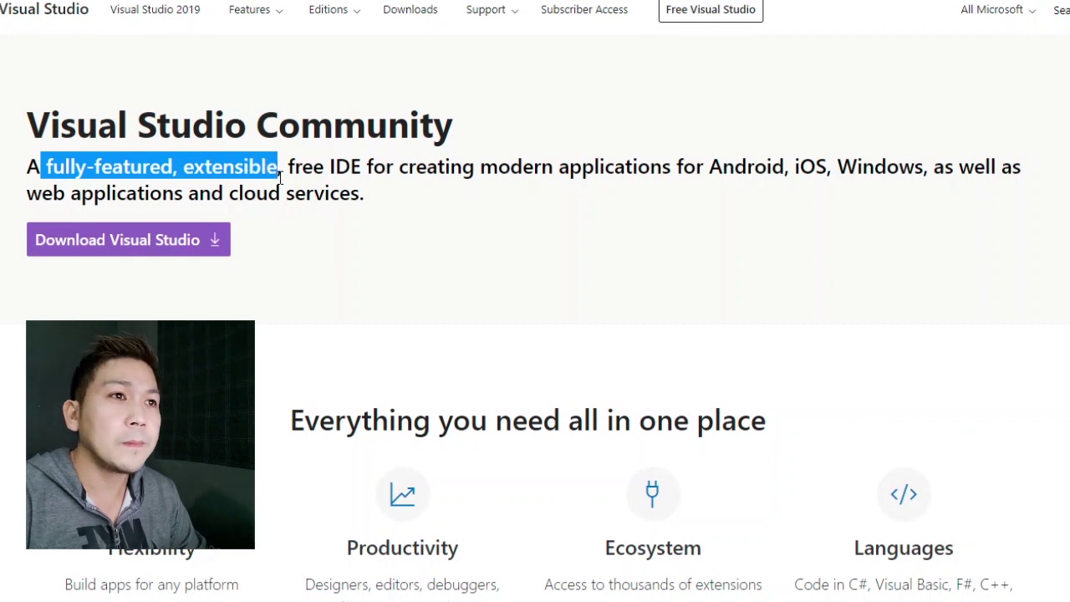
pyautogui.click(340, 177)
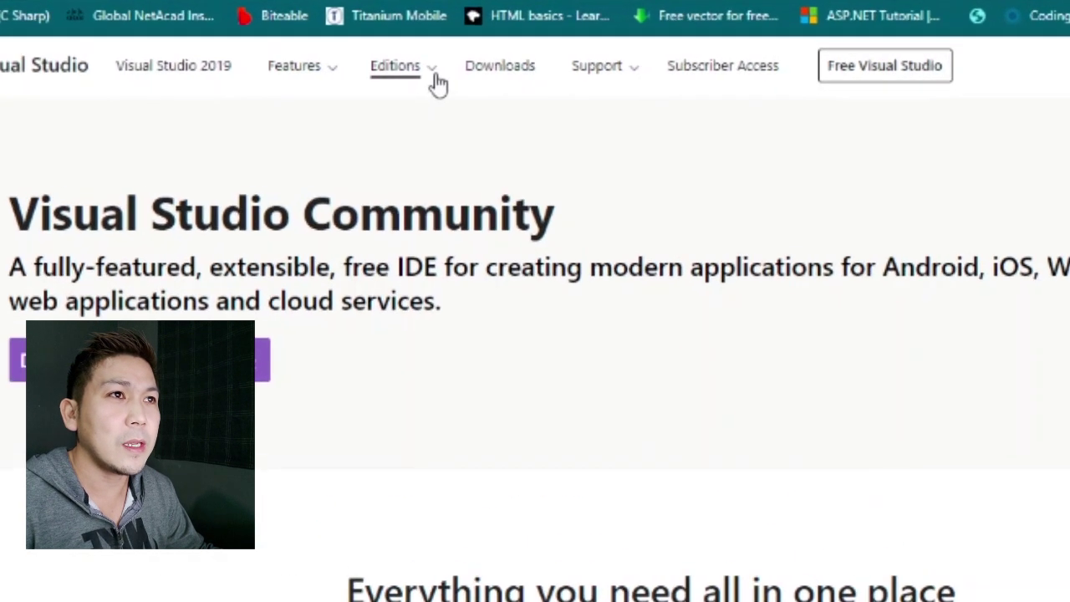
# - View the feature comparison of the Visual Studio editions and close that page again
pyautogui.click(435, 75)
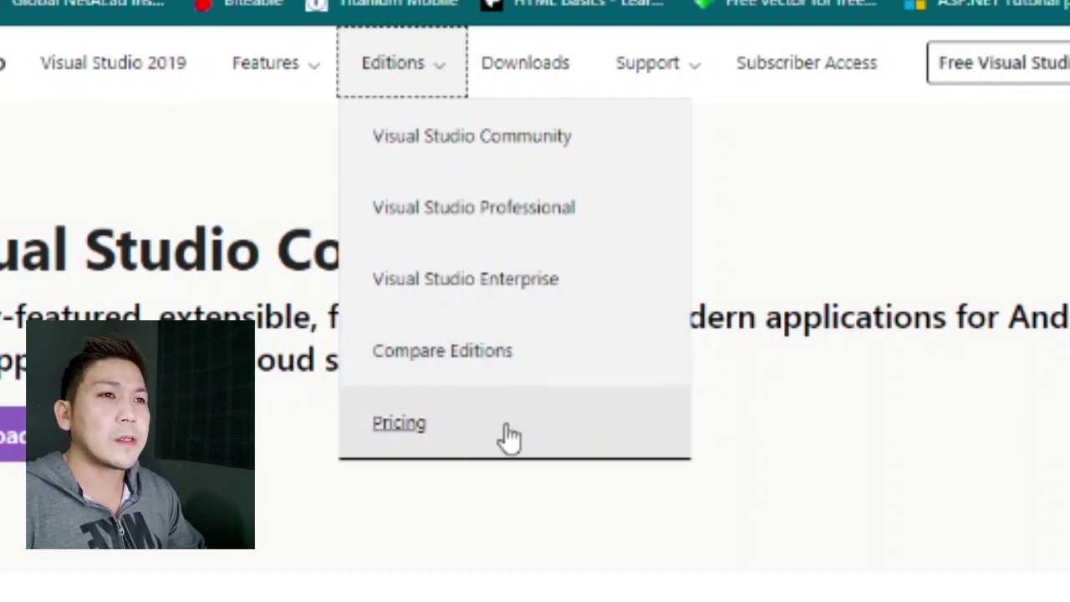
pyautogui.click(538, 366)
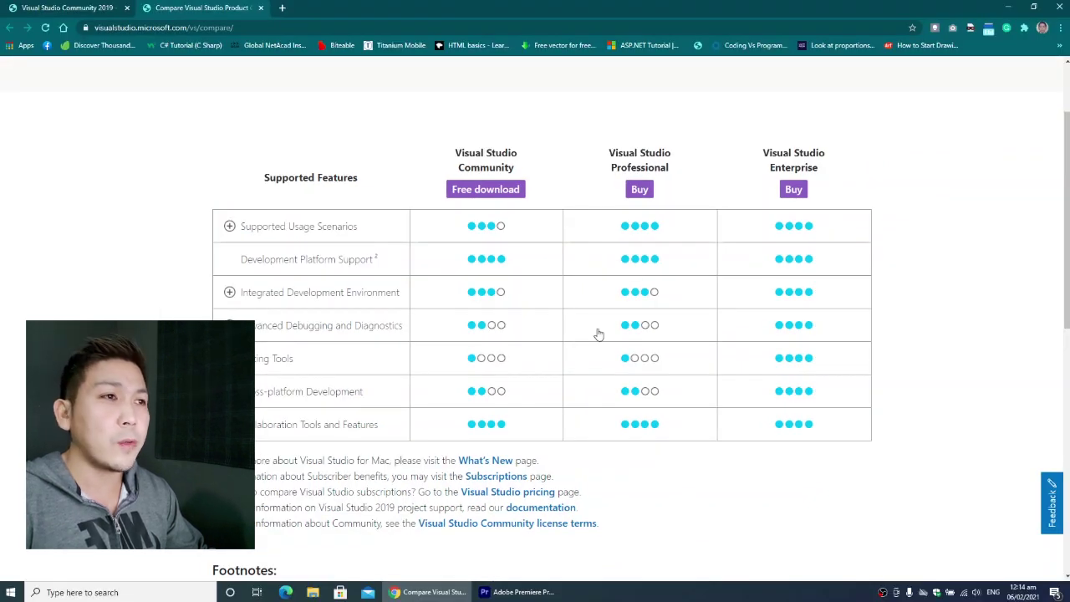
pyautogui.click(260, 8)
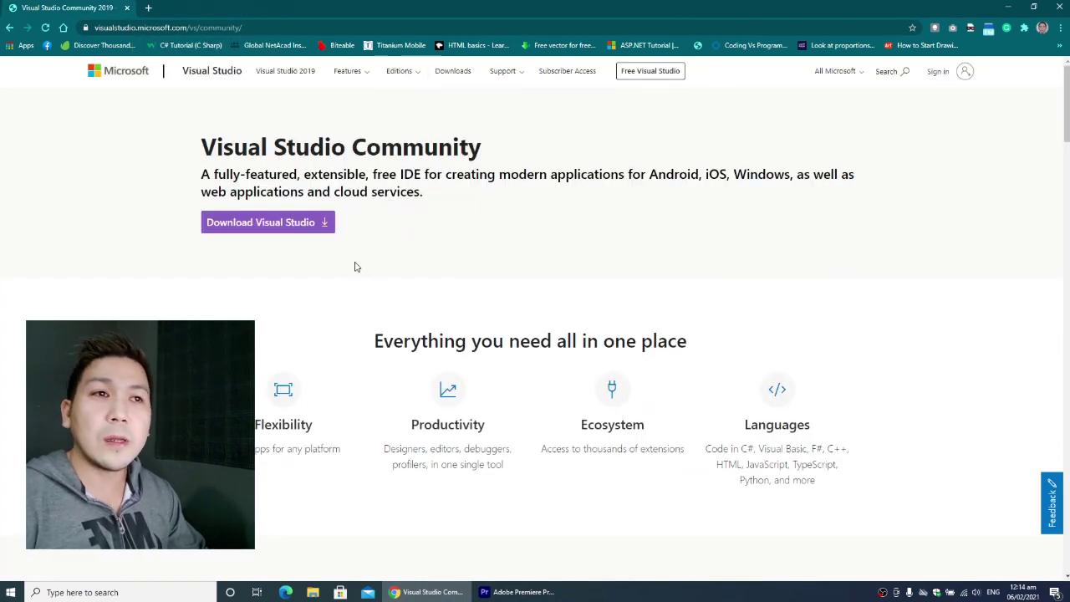
# - Download the Visual Studio Community installer and run it, allowing it to make changes and accepting the license terms
pyautogui.click(277, 229)
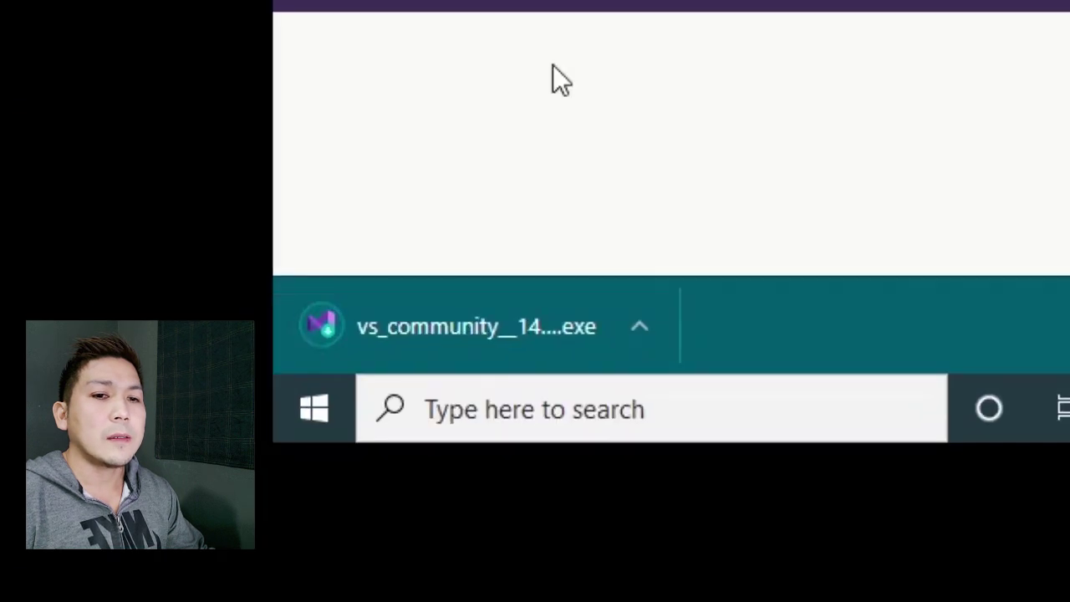
pyautogui.click(512, 327)
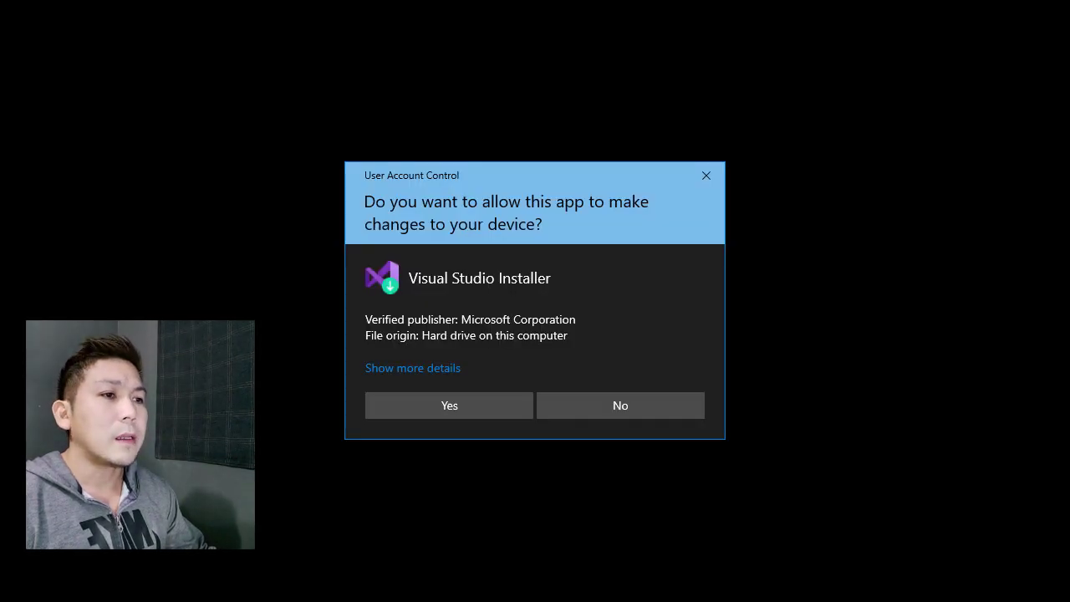
pyautogui.click(449, 405)
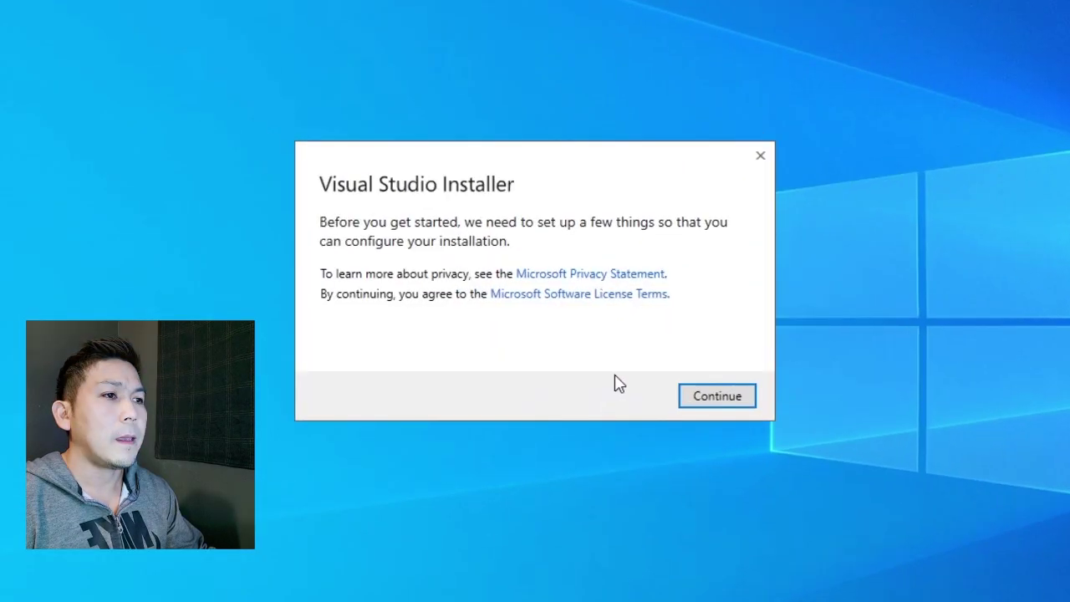
pyautogui.click(715, 403)
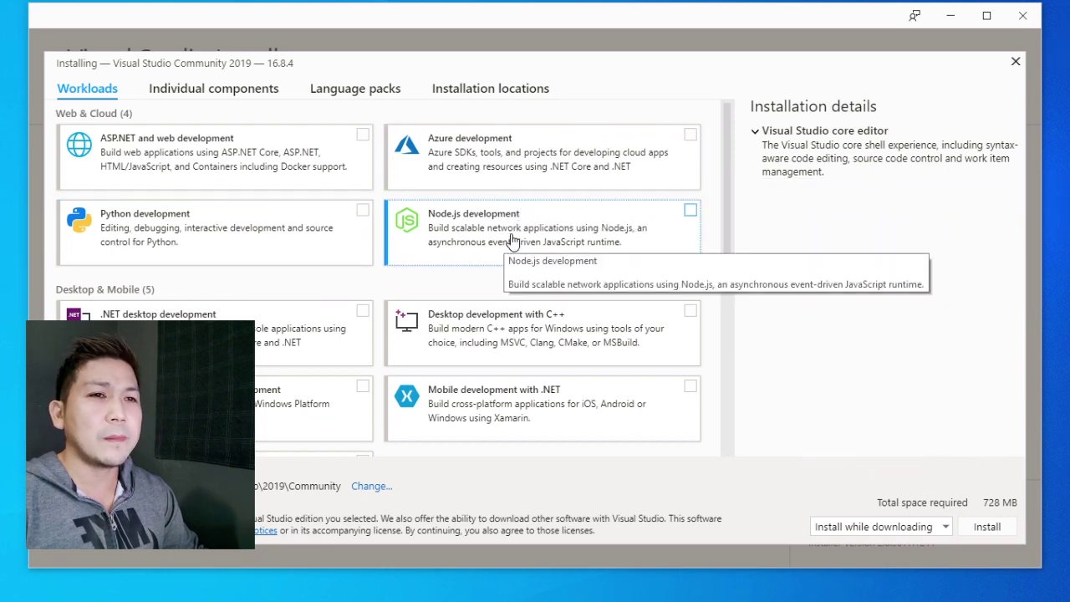
pyautogui.scroll(-3, 161, 303)
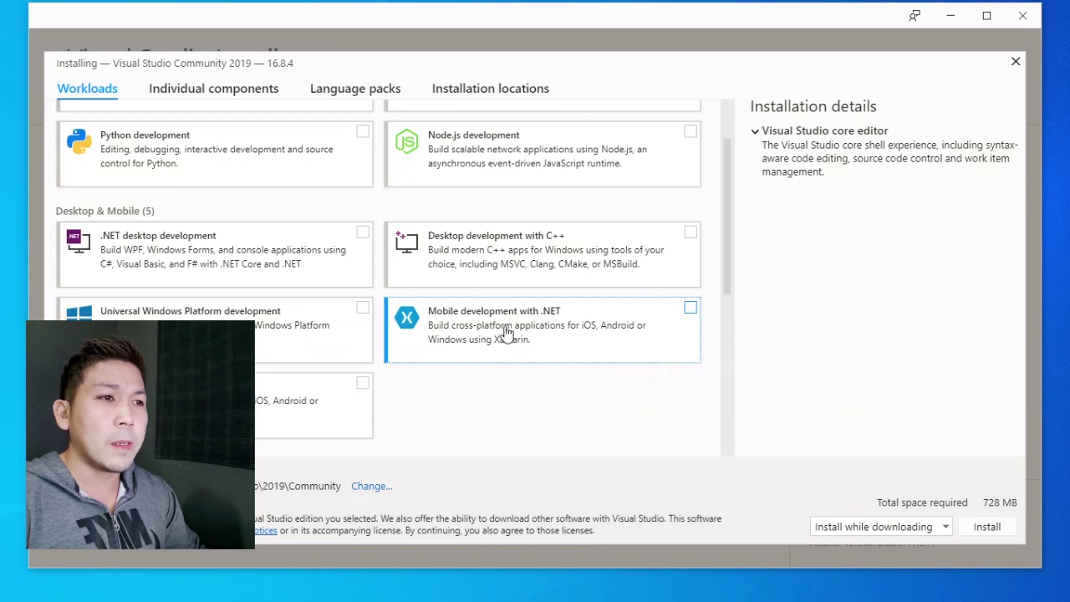
pyautogui.scroll(2, 376, 368)
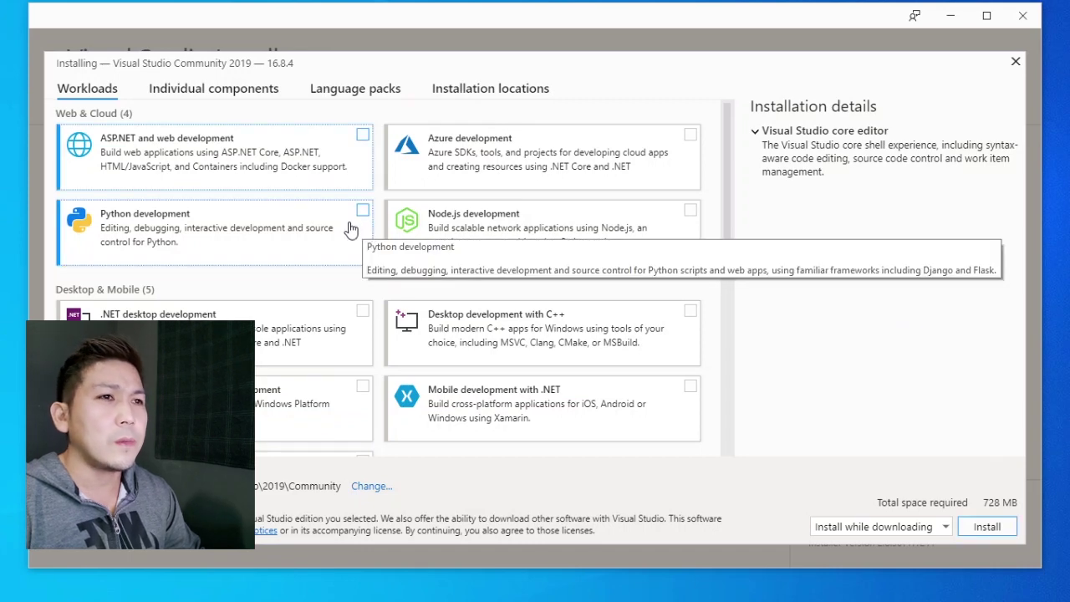
pyautogui.click(363, 137)
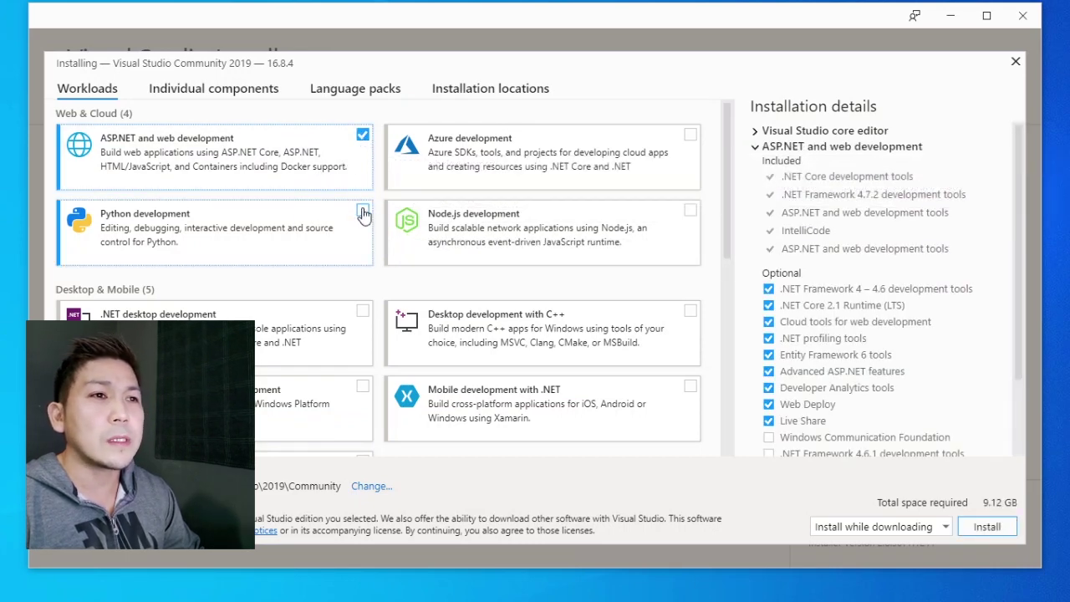
pyautogui.click(362, 213)
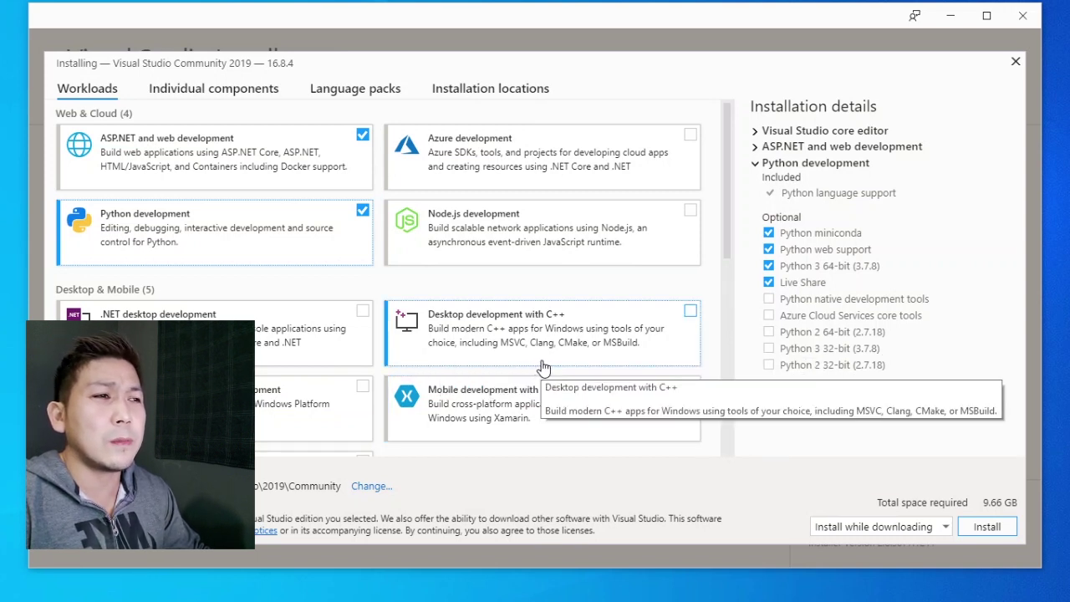
pyautogui.click(362, 210)
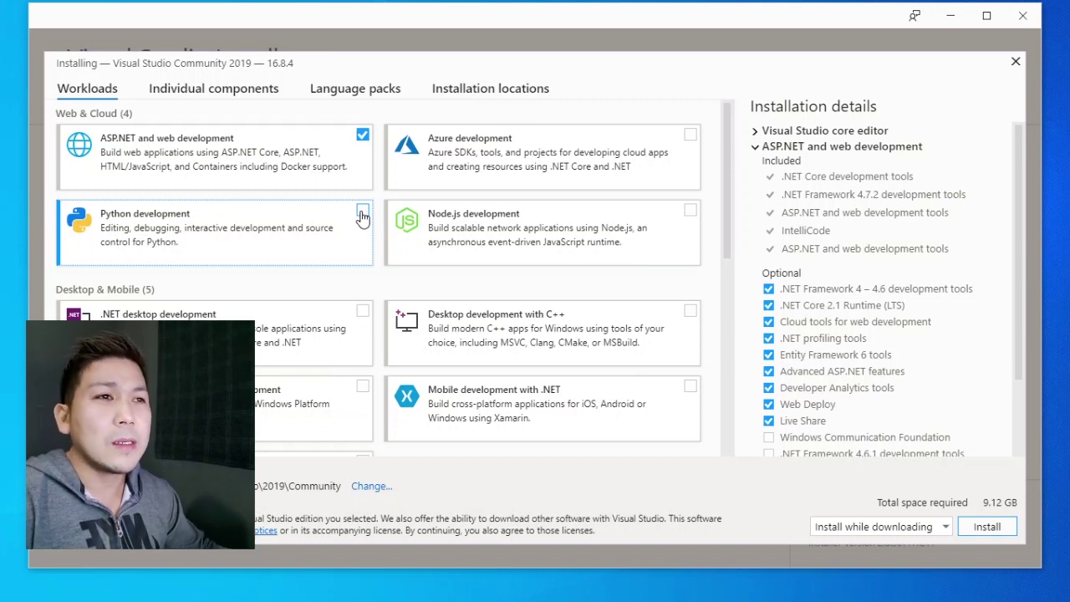
pyautogui.click(363, 135)
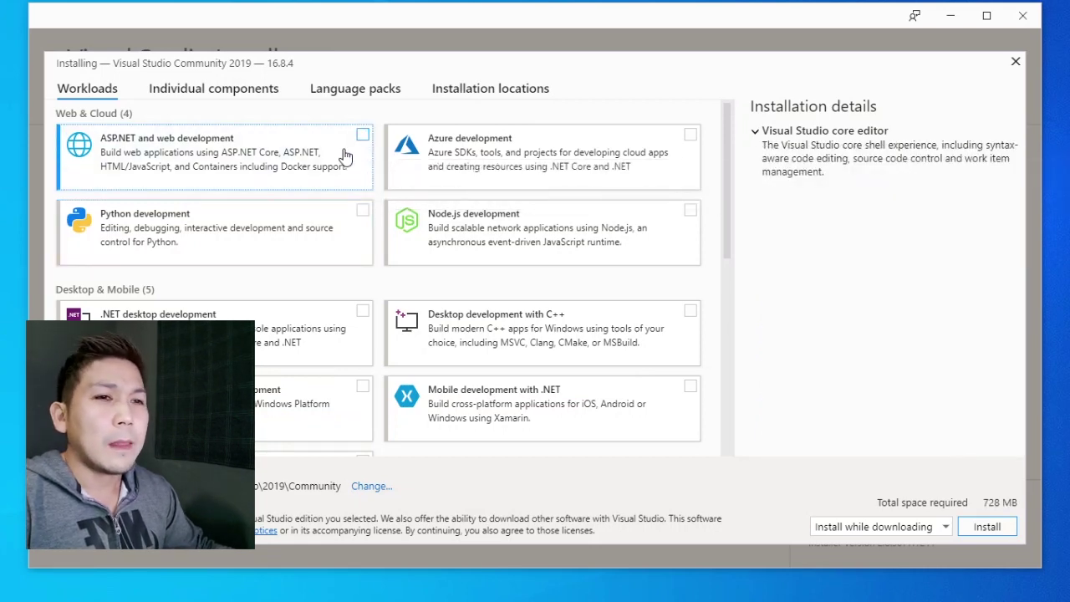
# - Select the .NET desktop development workload and start the installation with the "Install while downloading" option
pyautogui.scroll(-2, 282, 254)
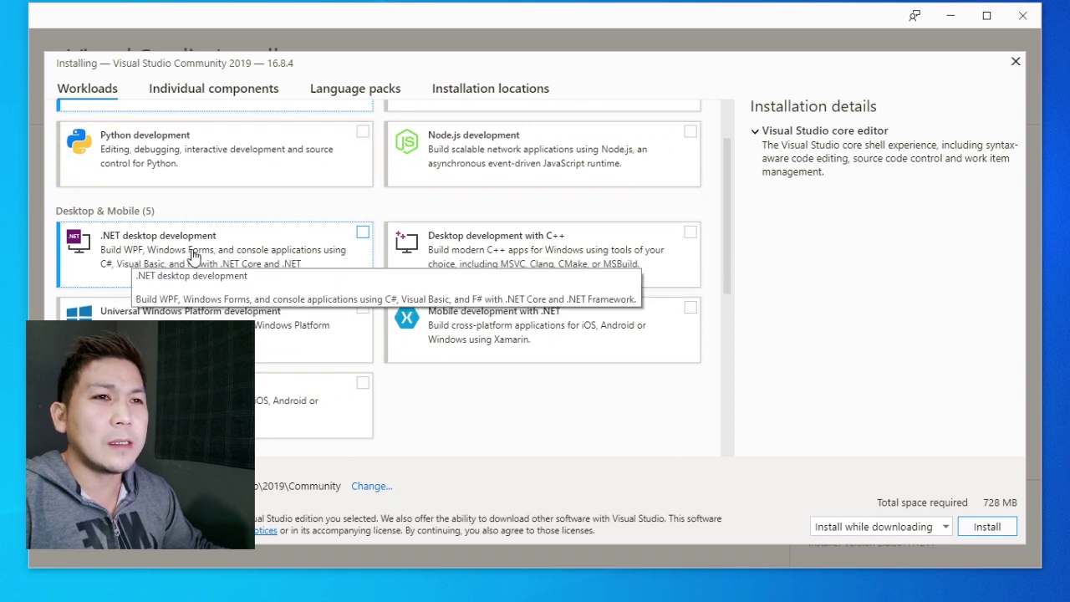
pyautogui.click(362, 233)
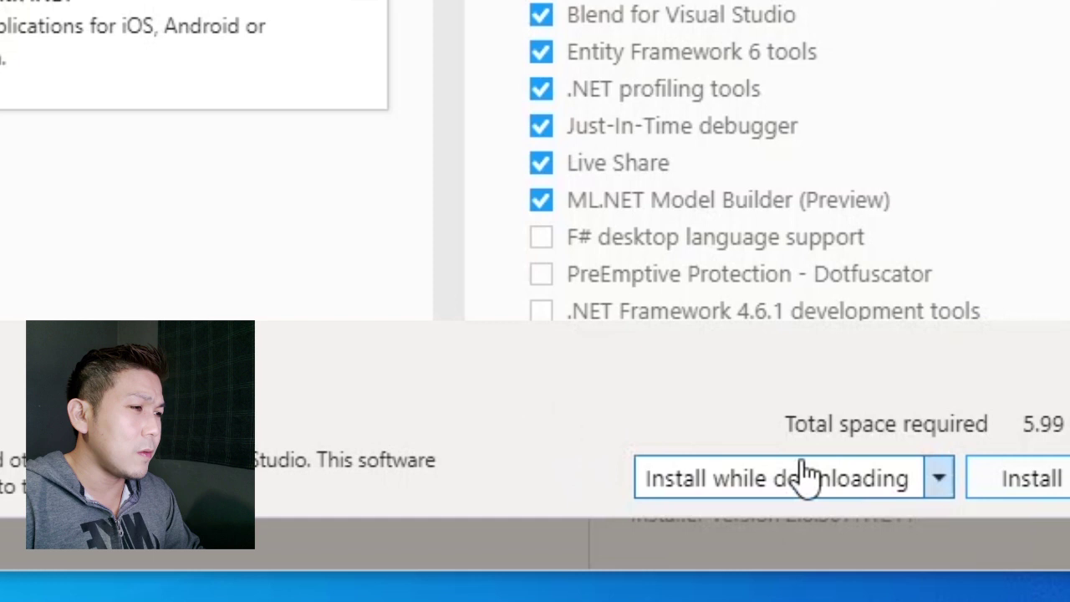
pyautogui.click(950, 493)
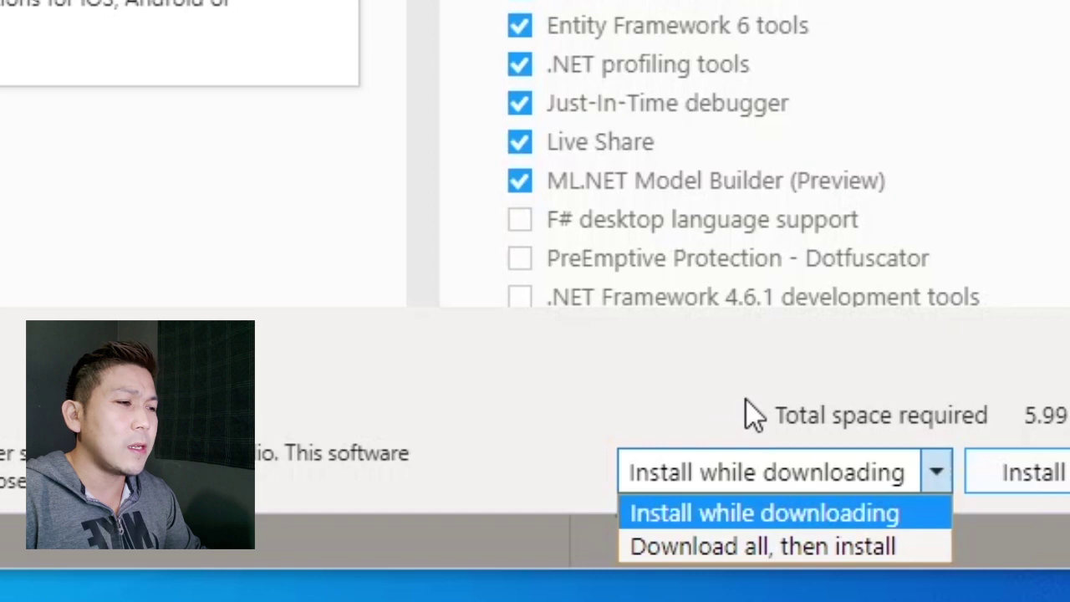
pyautogui.click(736, 510)
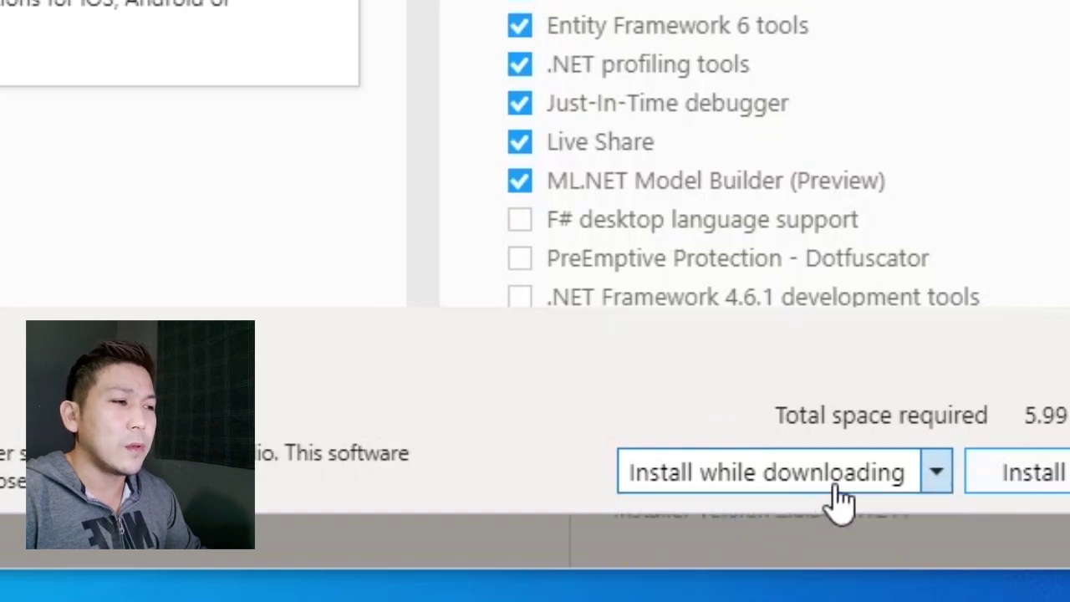
pyautogui.click(1030, 476)
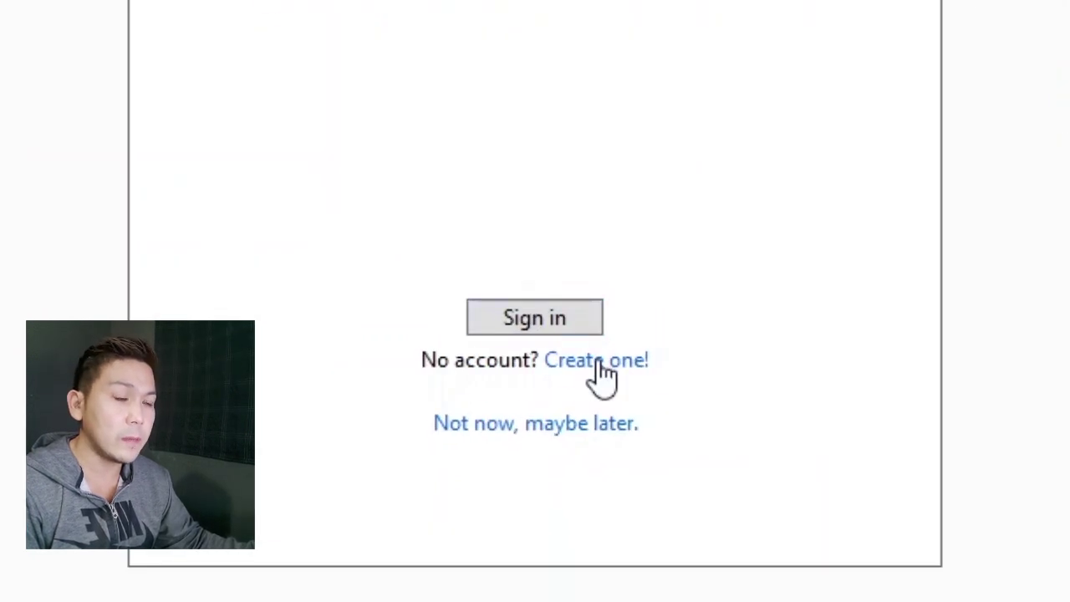
# - Sign in to Visual Studio with the Microsoft account's e-mail address and password
pyautogui.click(531, 325)
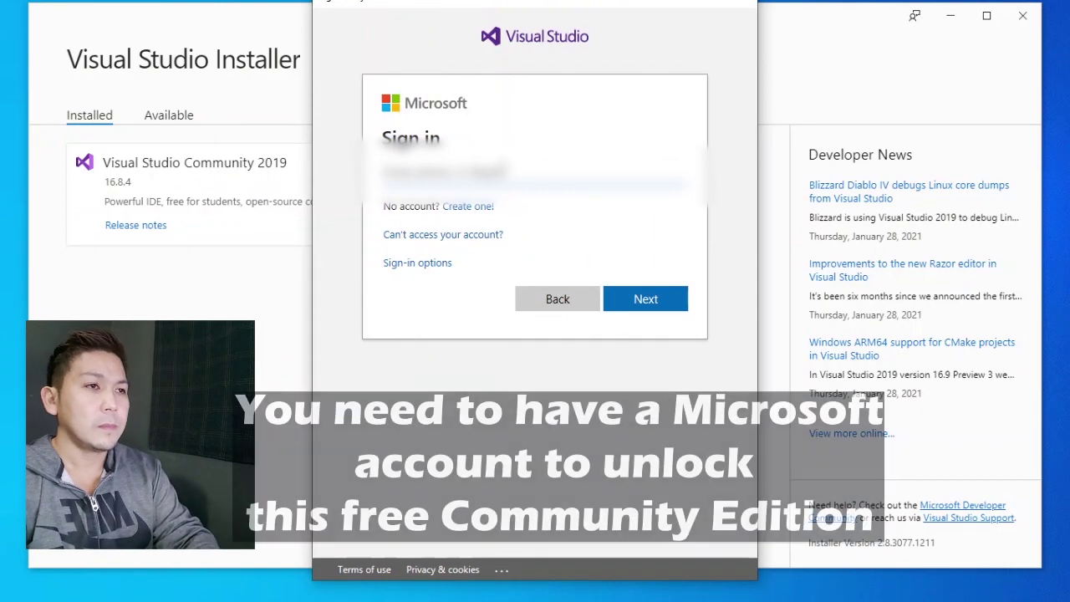
pyautogui.write('*******')
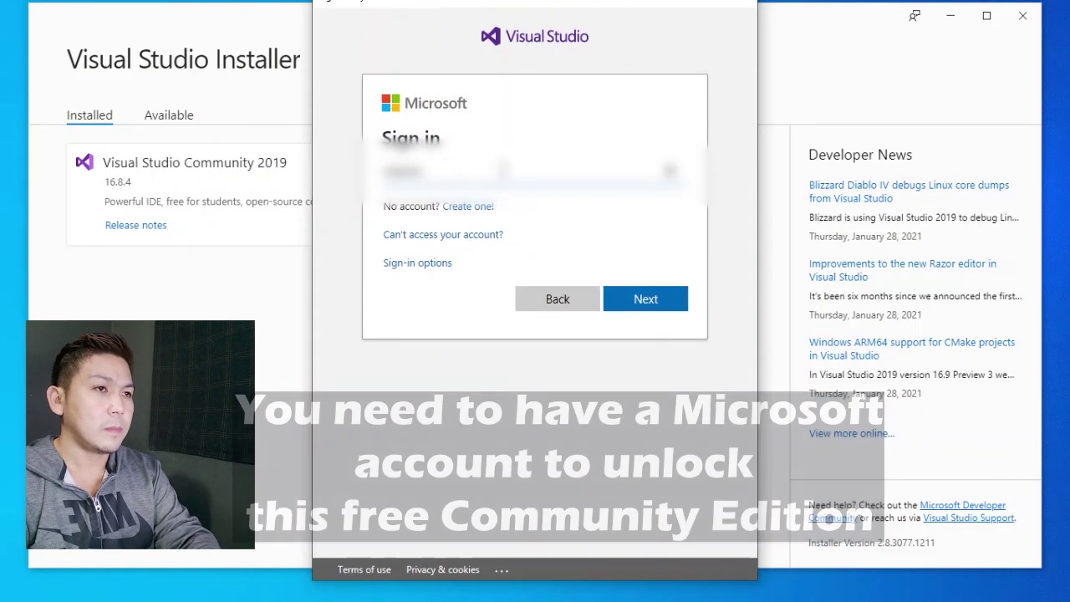
pyautogui.write('*********')
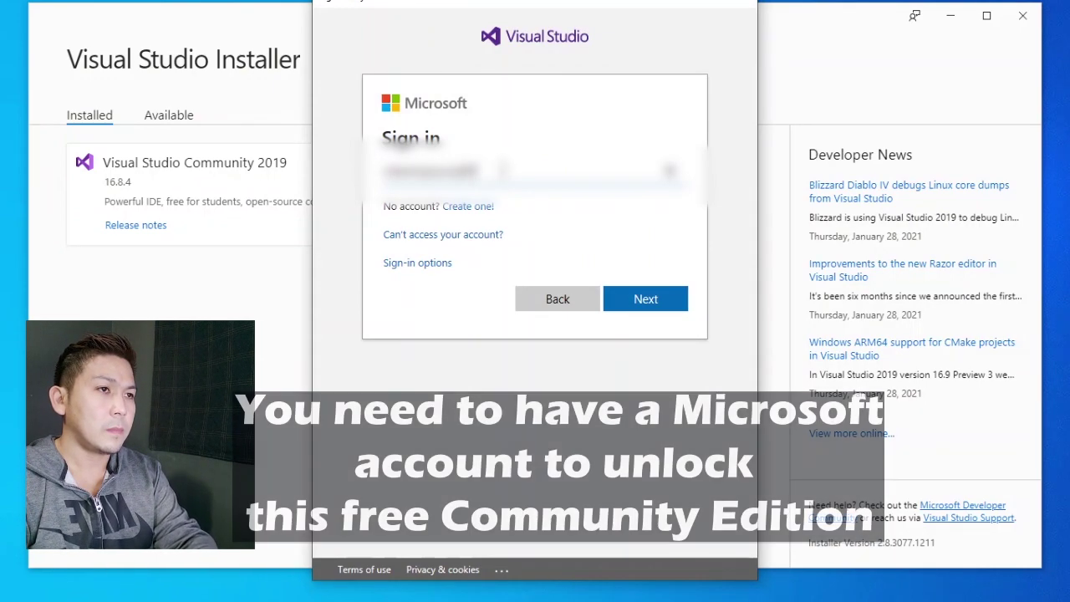
pyautogui.write('*****')
pyautogui.press('Return')
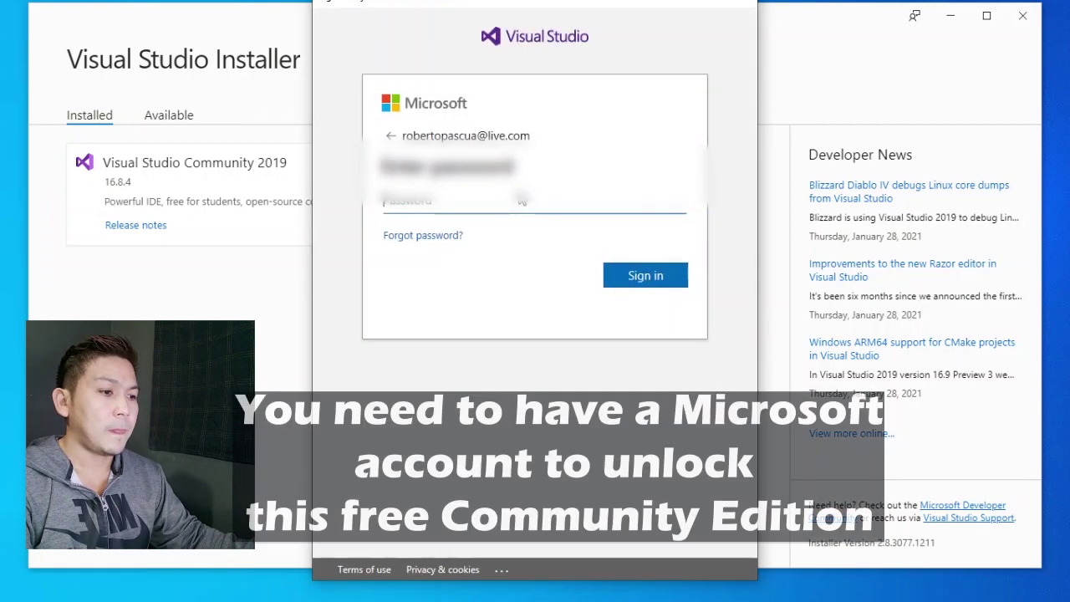
pyautogui.write('******')
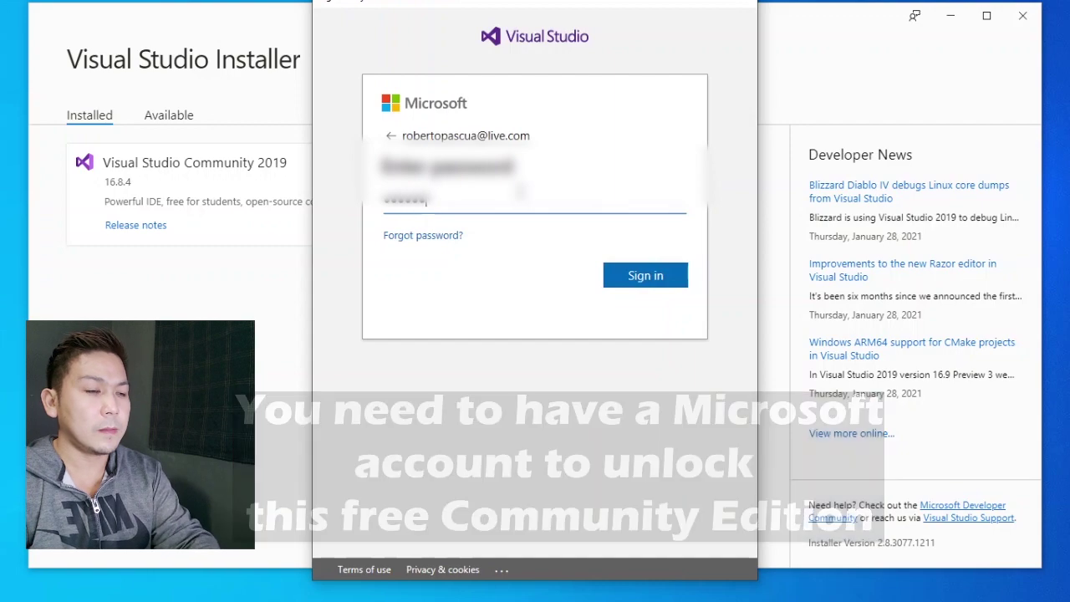
pyautogui.write('******')
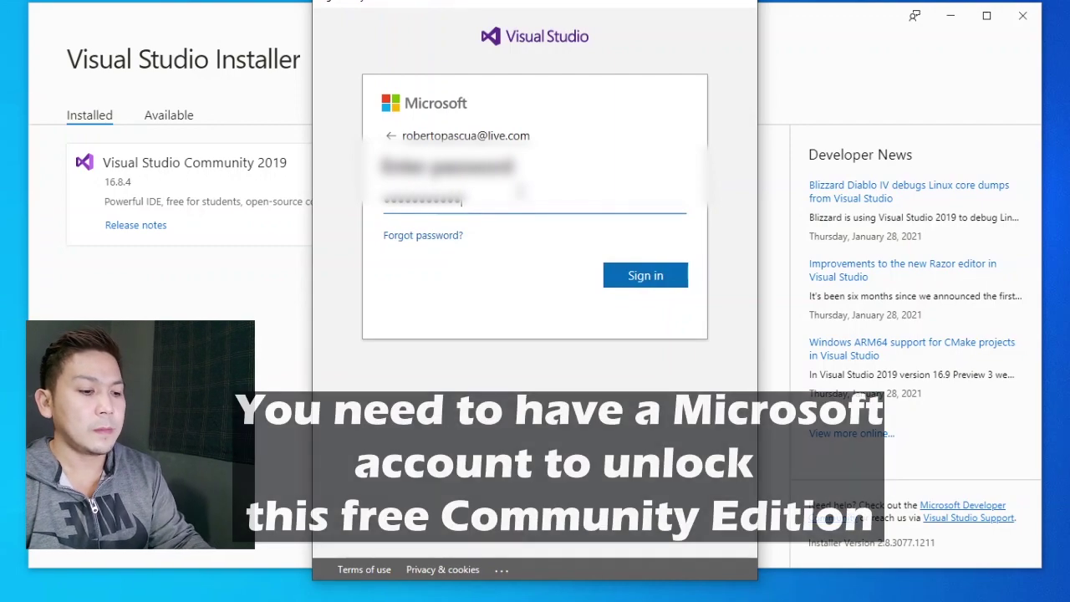
pyautogui.press('Return')
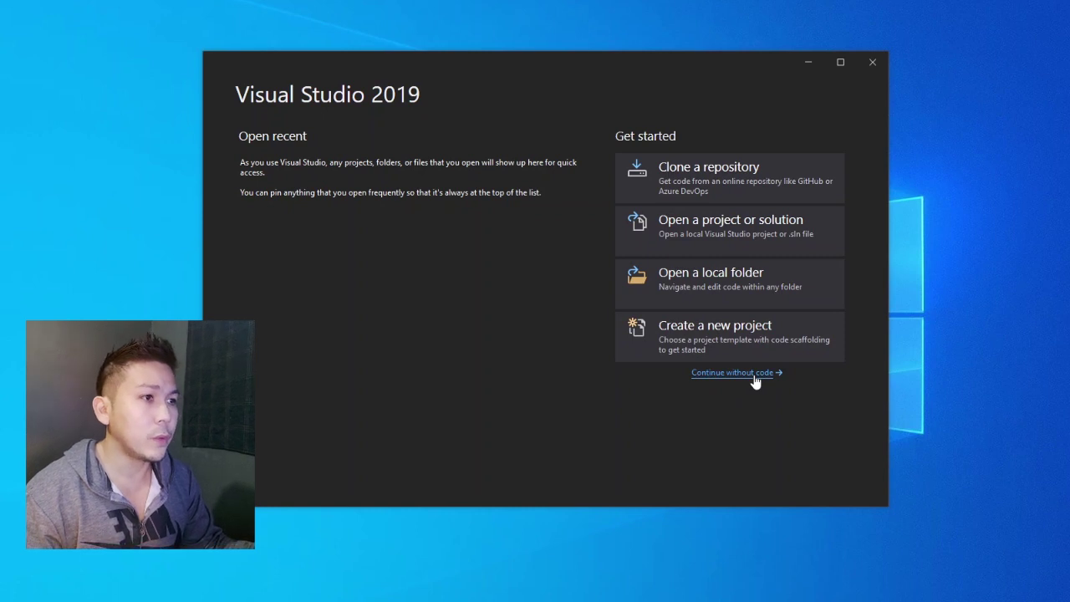
# - Start creating a new project and review the template list and the language, platform and project type filter options
pyautogui.click(739, 341)
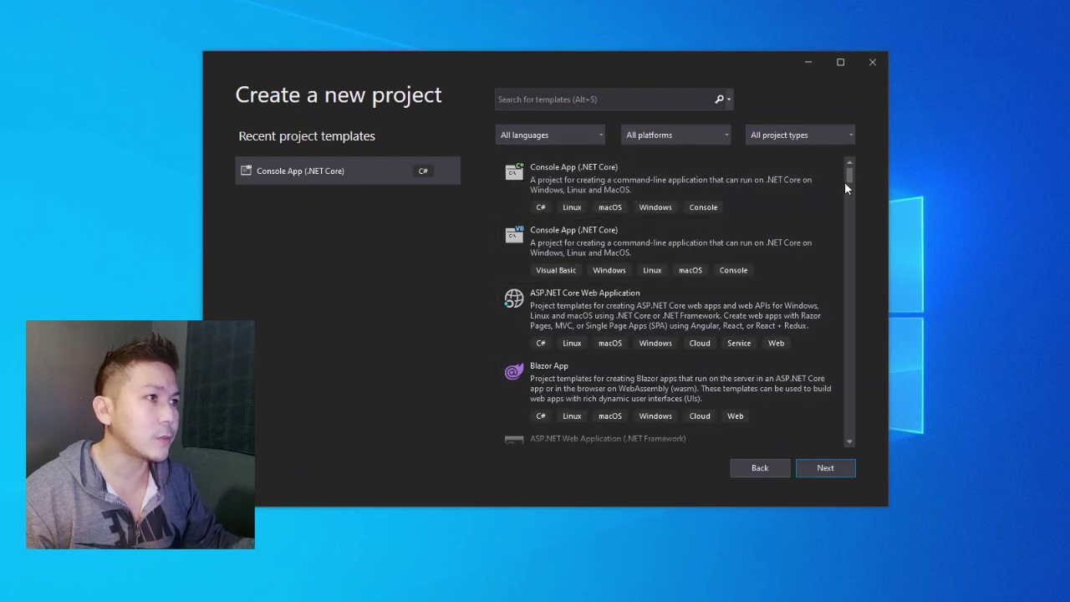
pyautogui.moveTo(849, 180); pyautogui.dragTo(850, 271)
pyautogui.moveTo(849, 232); pyautogui.dragTo(849, 176)
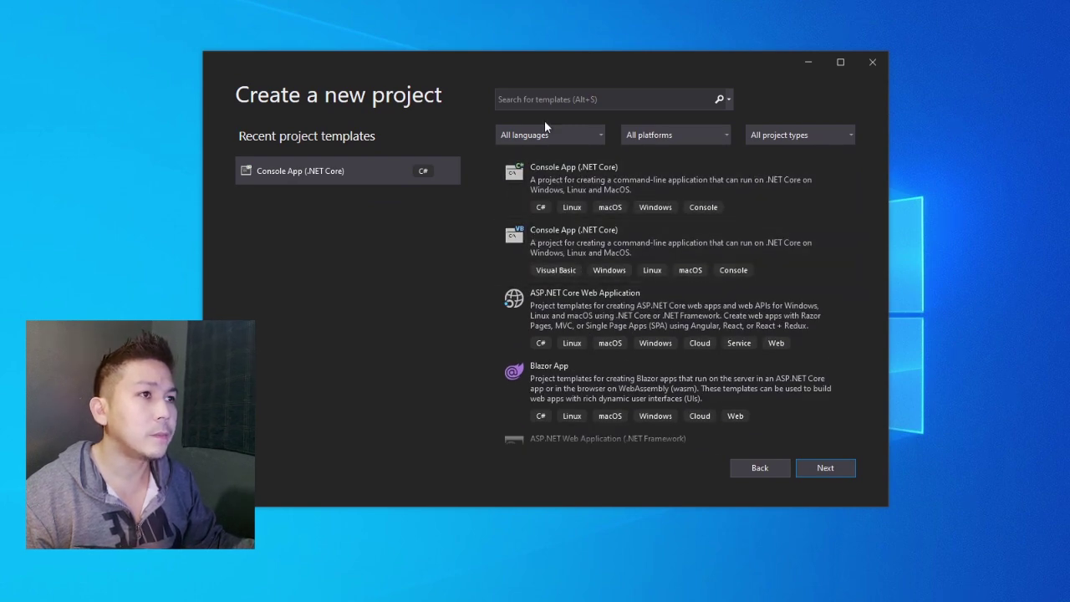
pyautogui.click(603, 139)
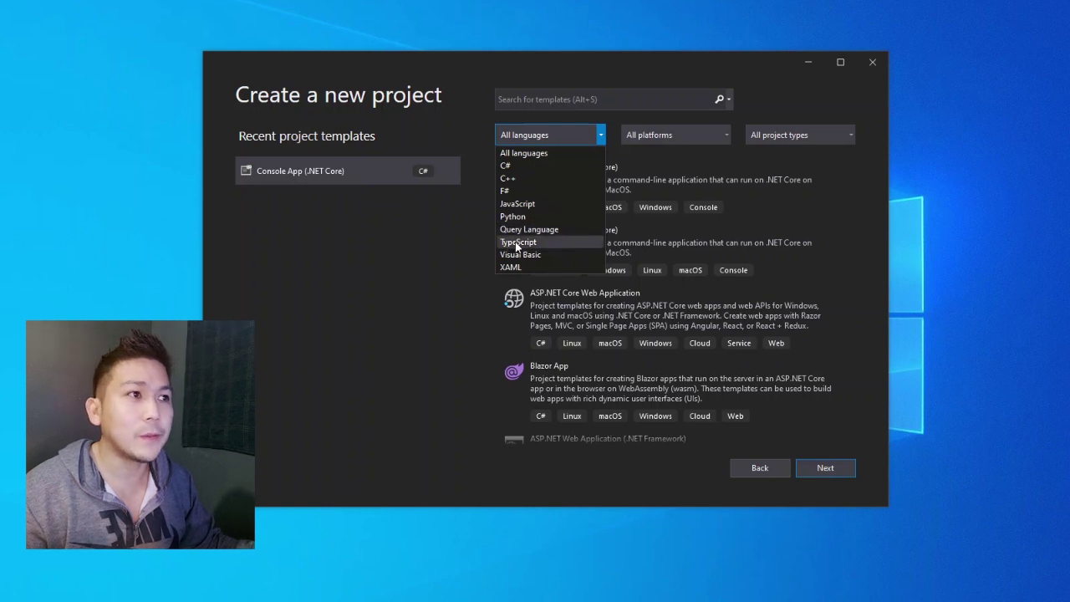
pyautogui.click(468, 307)
pyautogui.click(602, 136)
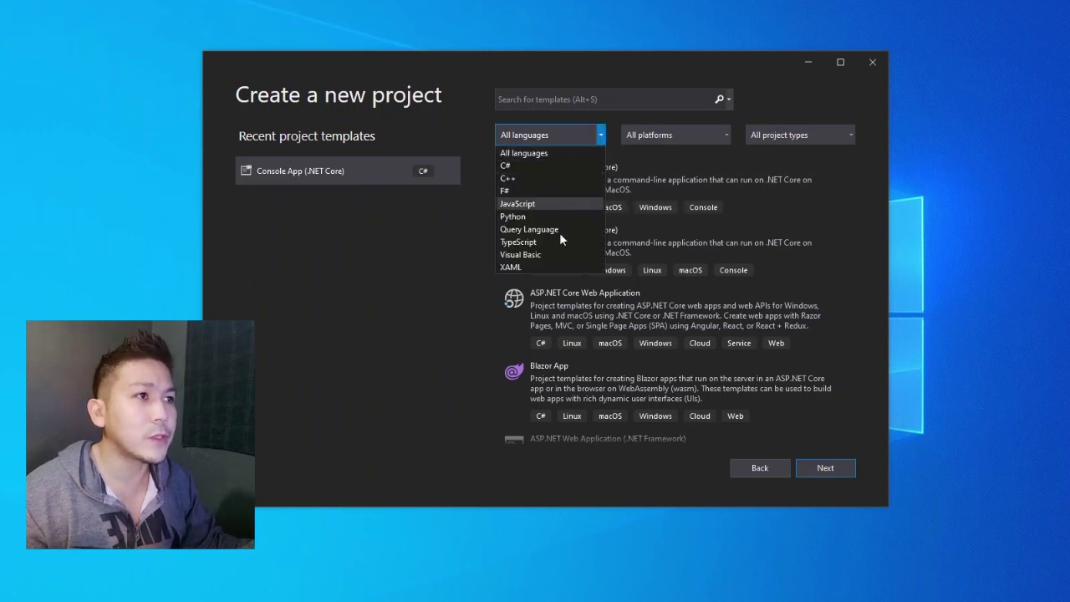
pyautogui.click(671, 60)
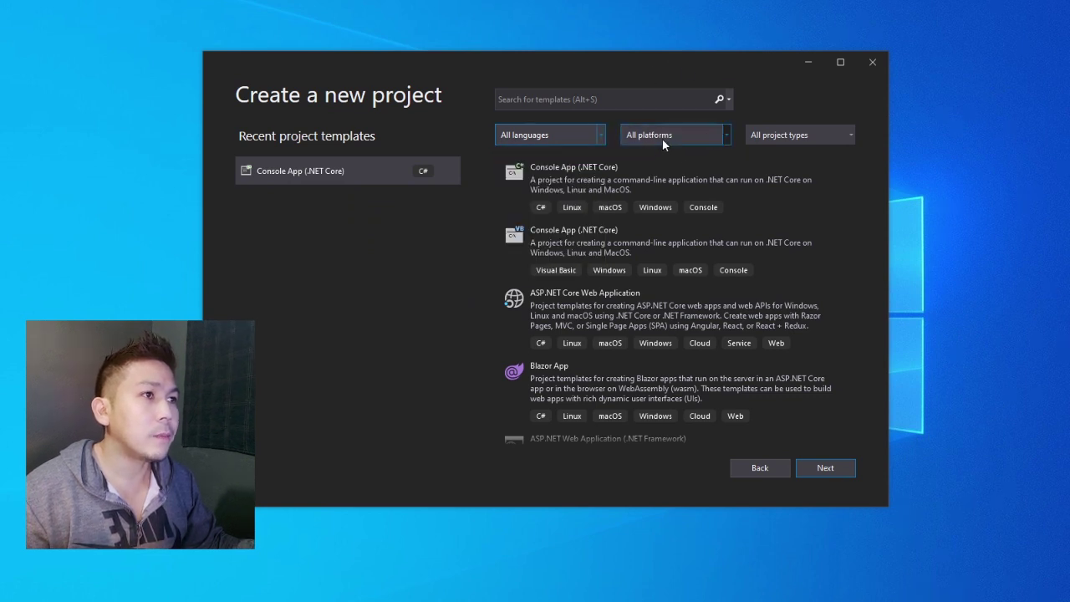
pyautogui.click(727, 139)
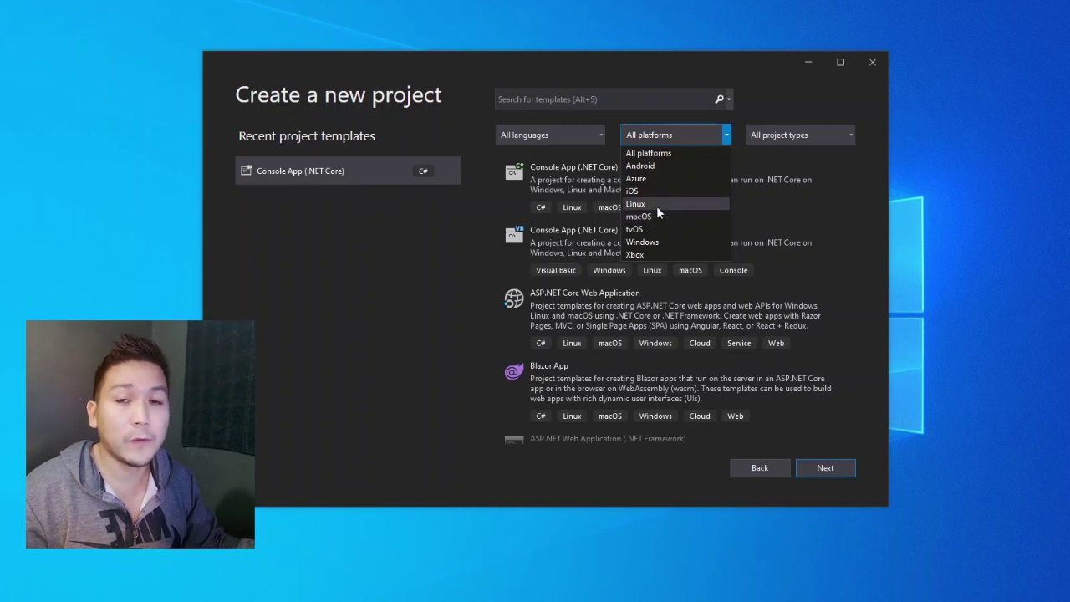
pyautogui.click(846, 215)
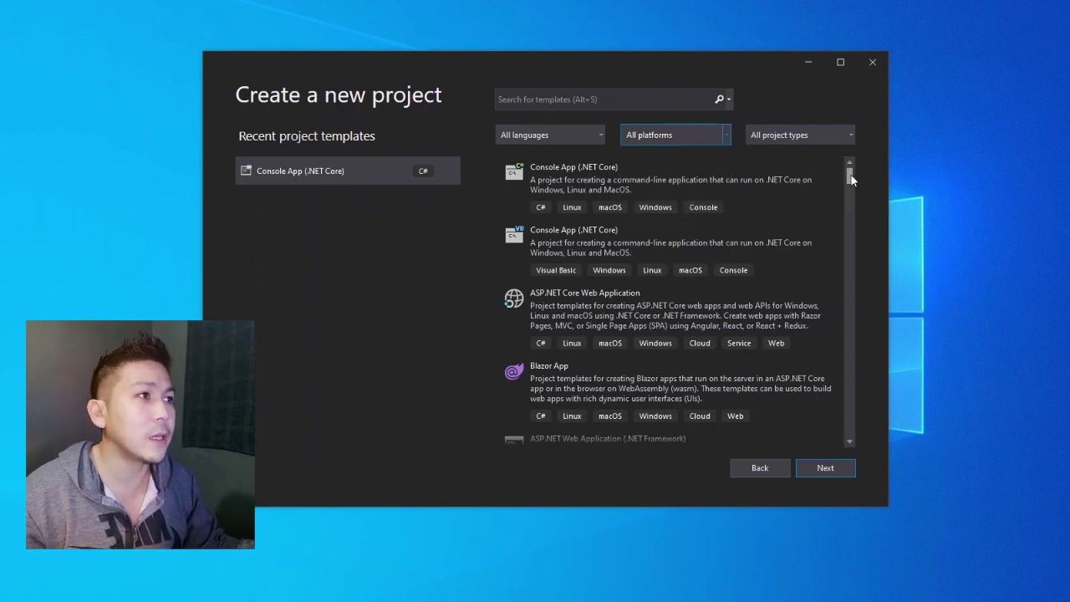
pyautogui.click(849, 137)
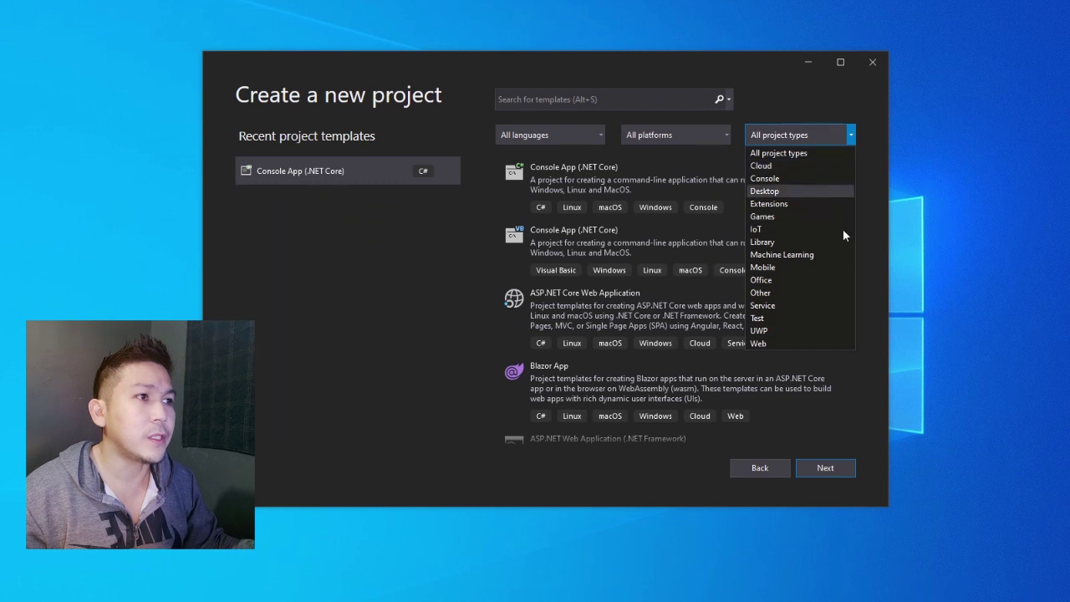
pyautogui.click(689, 375)
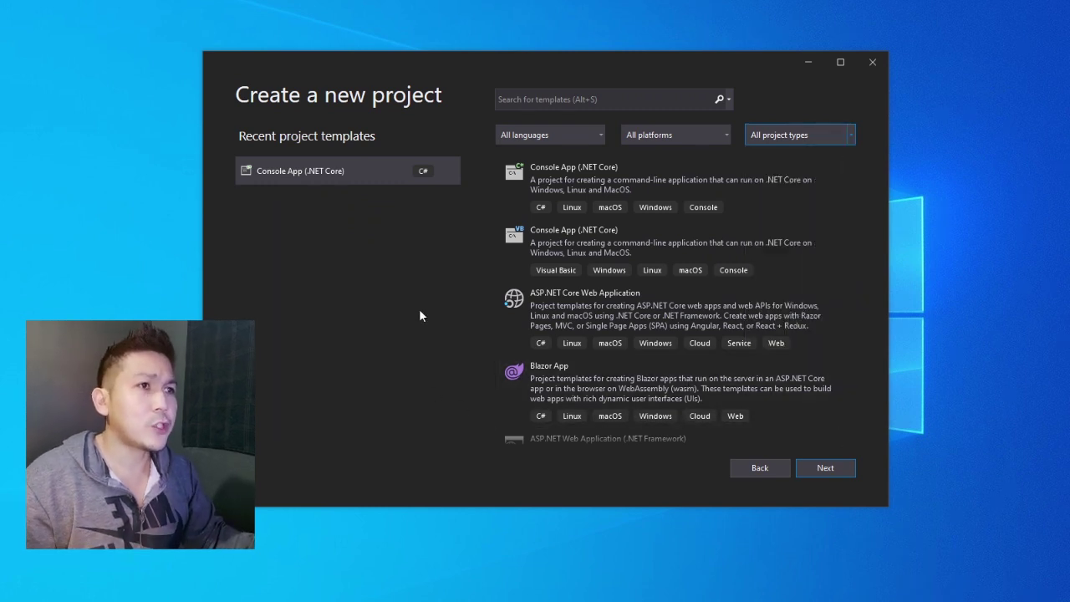
# - Filter the project templates by C#, Windows and Web, and choose the ASP.NET Core Web Application template
pyautogui.click(601, 139)
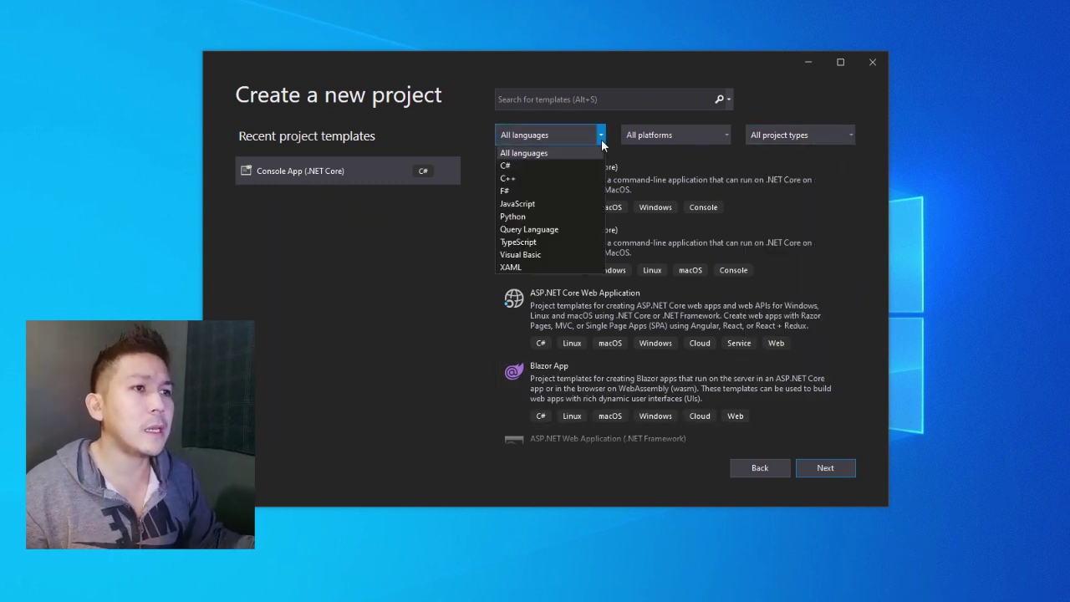
pyautogui.click(557, 165)
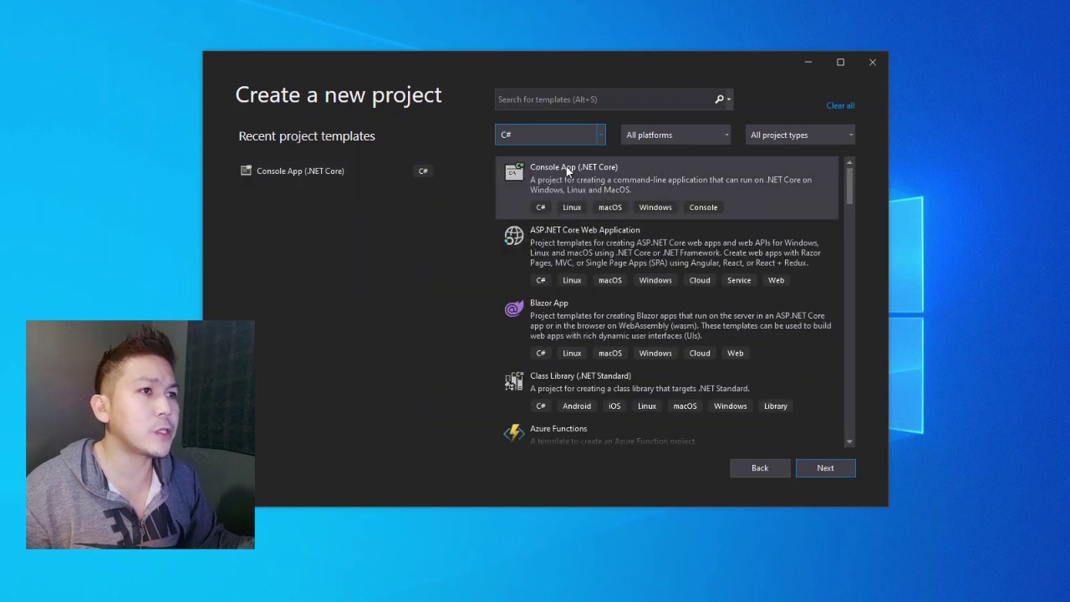
pyautogui.click(727, 139)
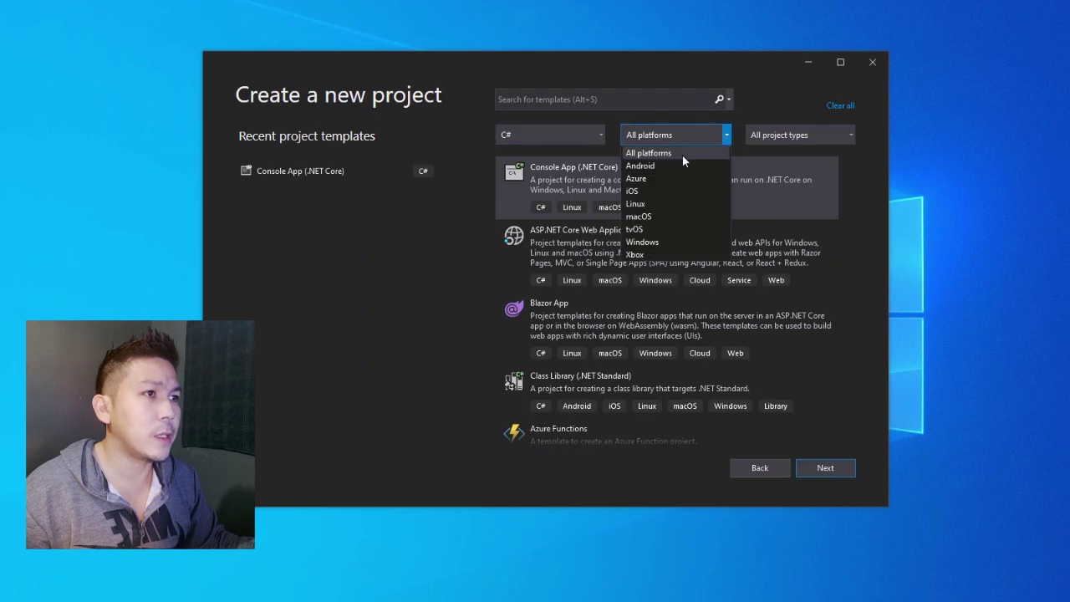
pyautogui.click(657, 242)
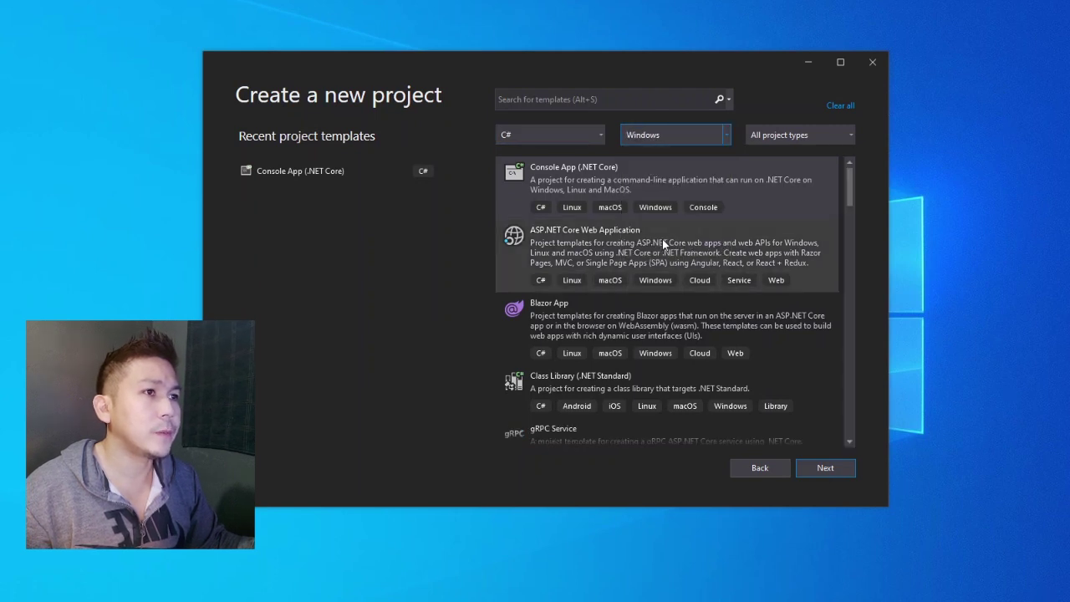
pyautogui.click(853, 139)
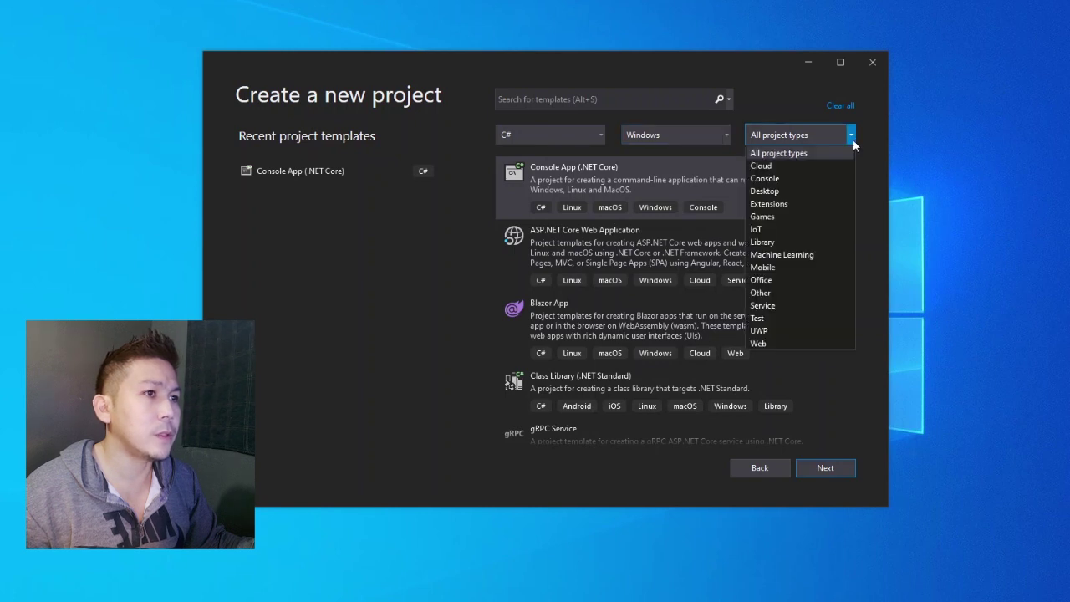
pyautogui.click(761, 346)
pyautogui.click(716, 175)
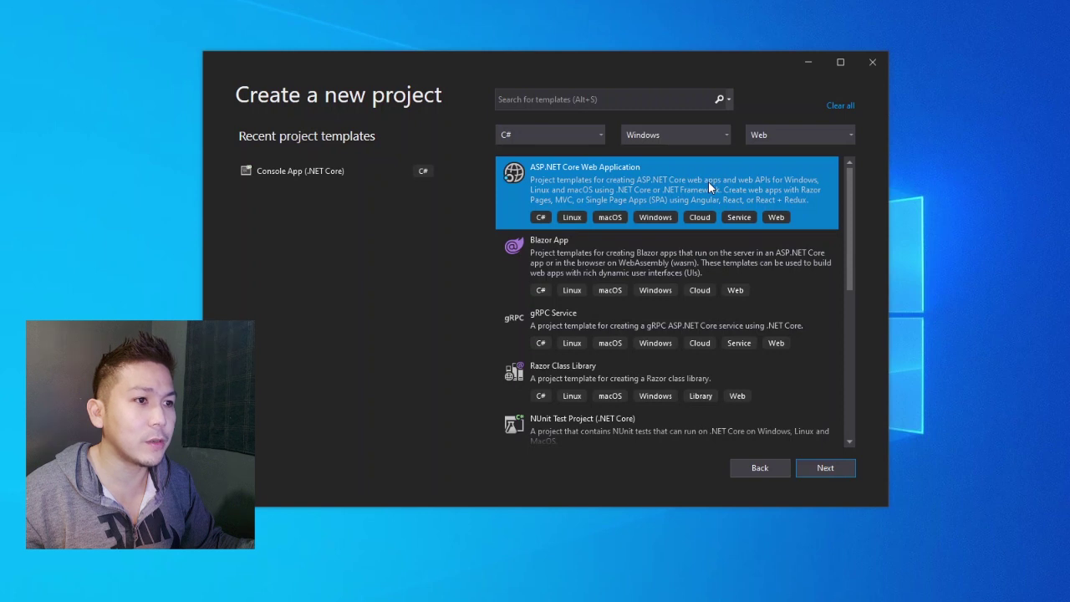
pyautogui.click(820, 471)
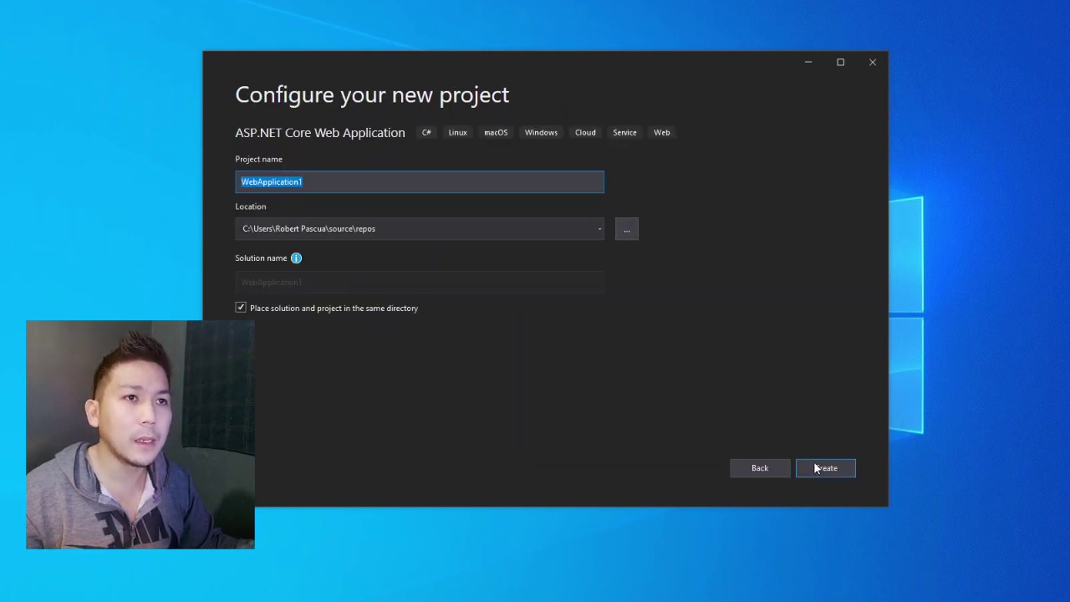
# - Configure the project with the default name WebApplication1 and default location, keeping solution and project in the same directory
pyautogui.click(316, 182)
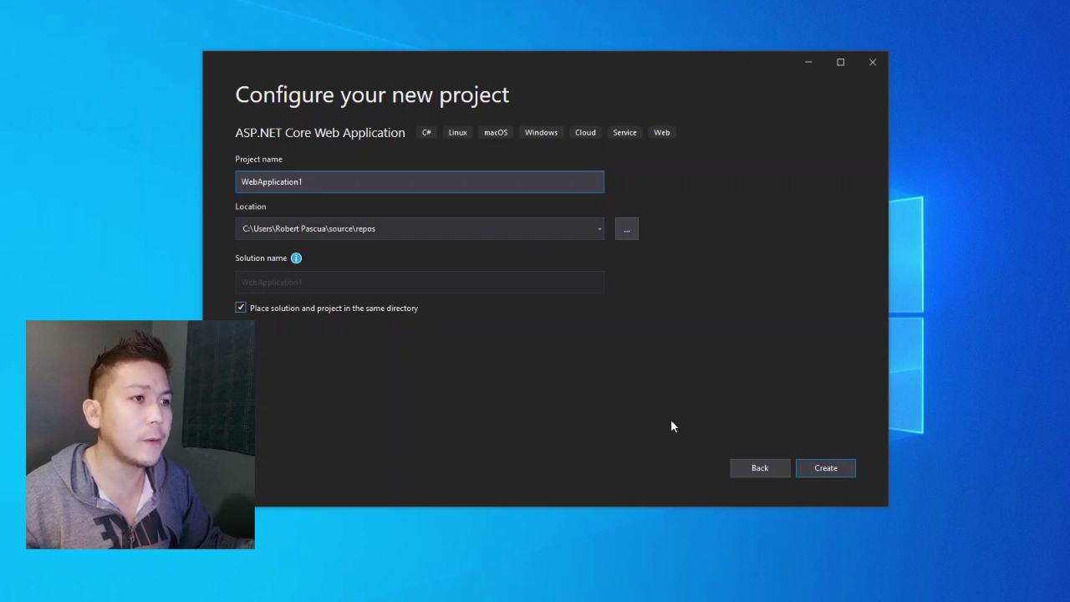
pyautogui.click(826, 469)
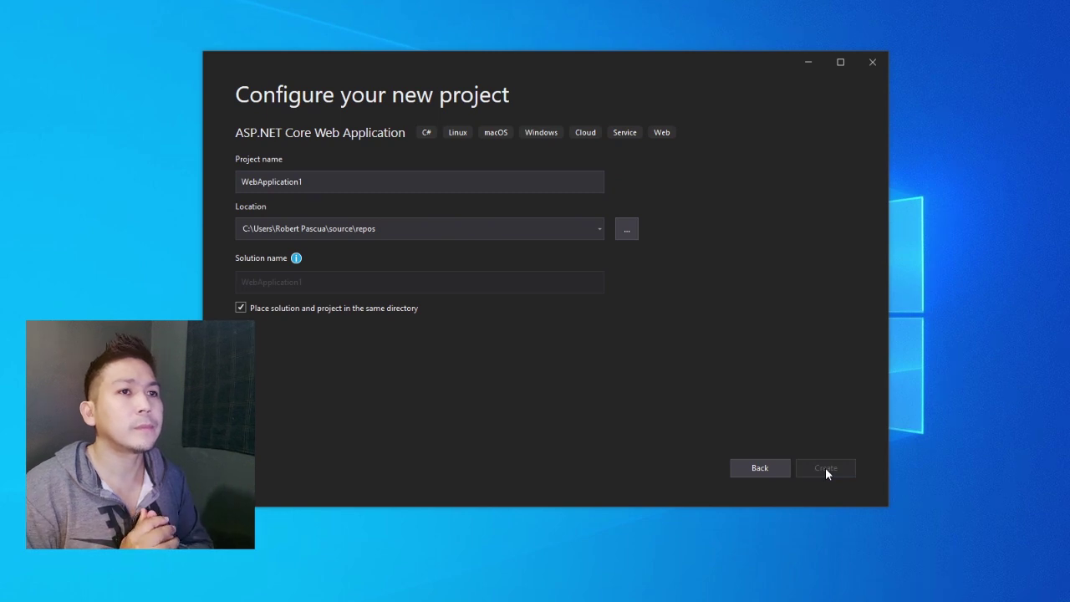
pyautogui.click(826, 471)
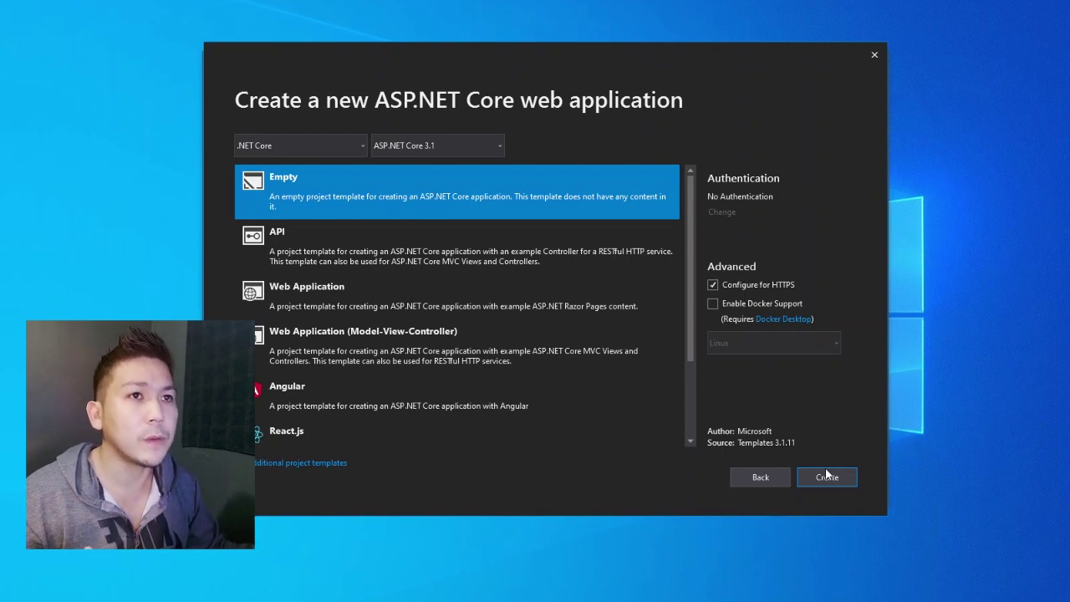
# - Create the project from the Web Application template, keeping .NET Core and ASP.NET Core 3.1 as the target
pyautogui.click(363, 147)
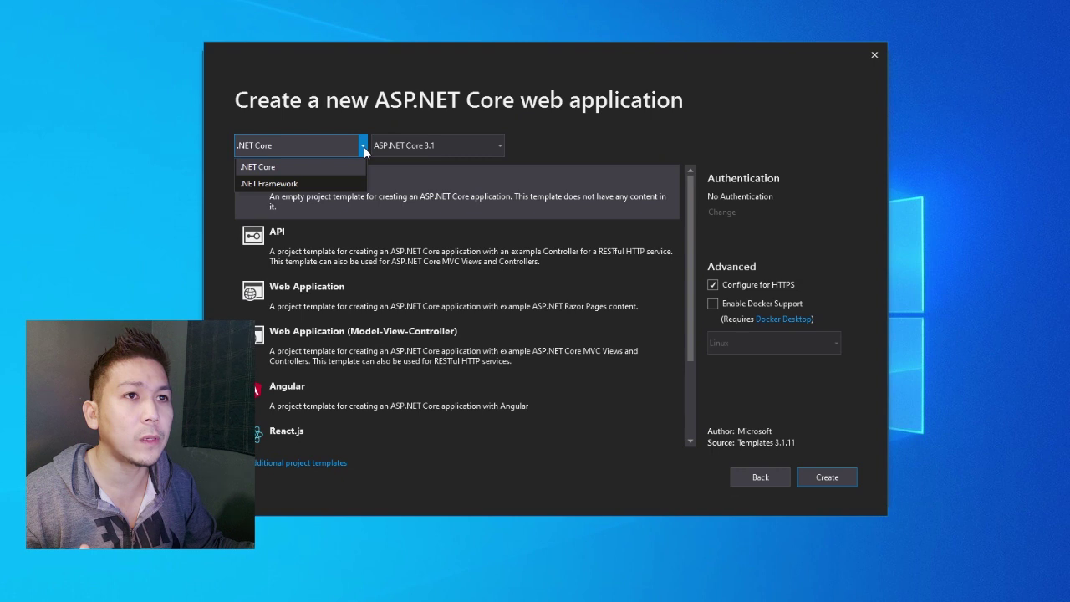
pyautogui.click(559, 119)
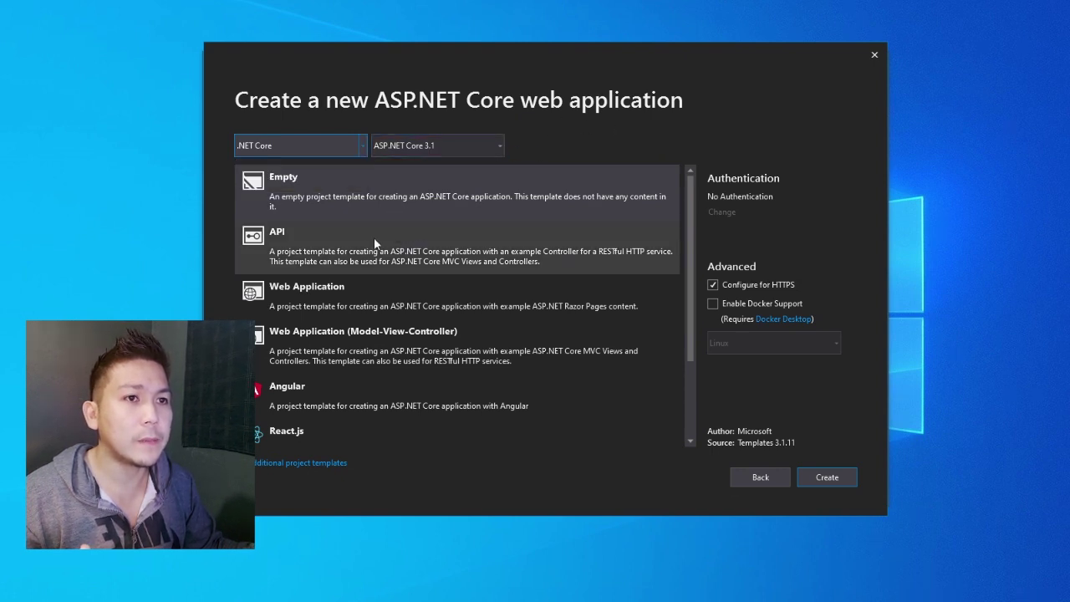
pyautogui.click(409, 302)
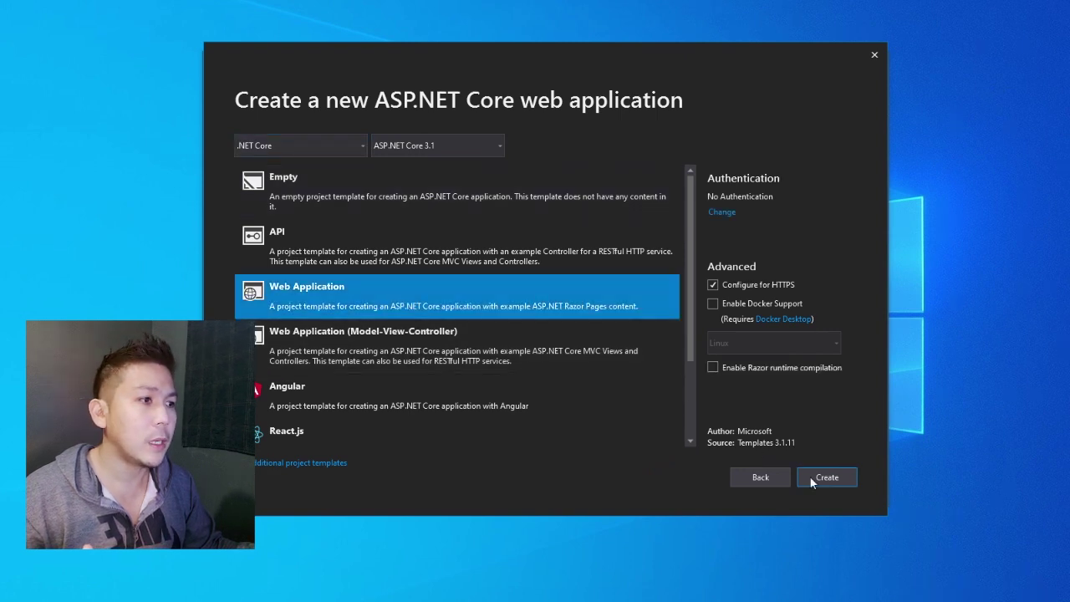
pyautogui.click(837, 480)
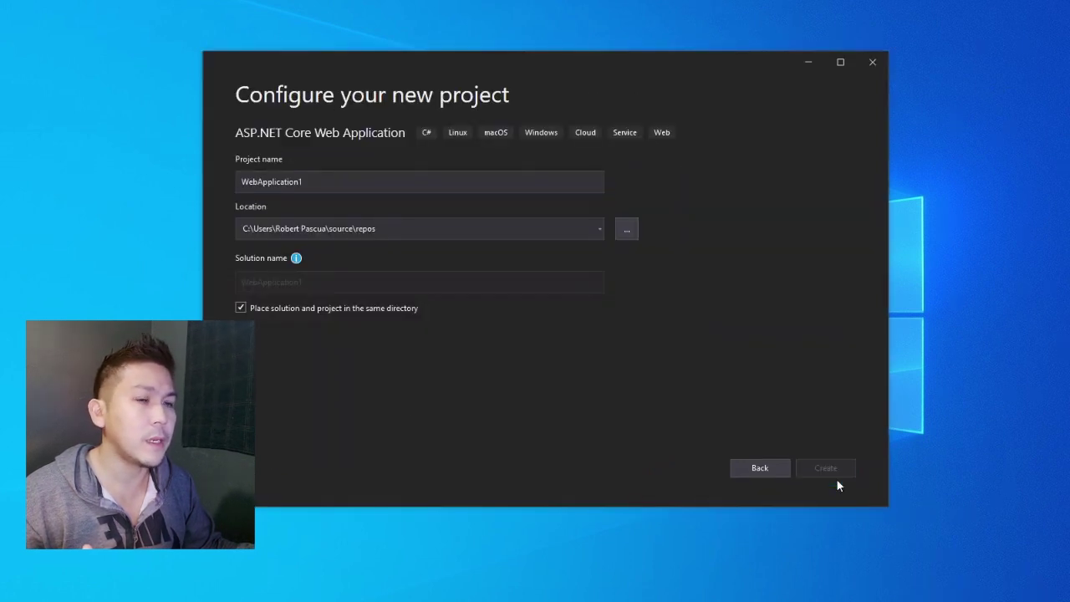